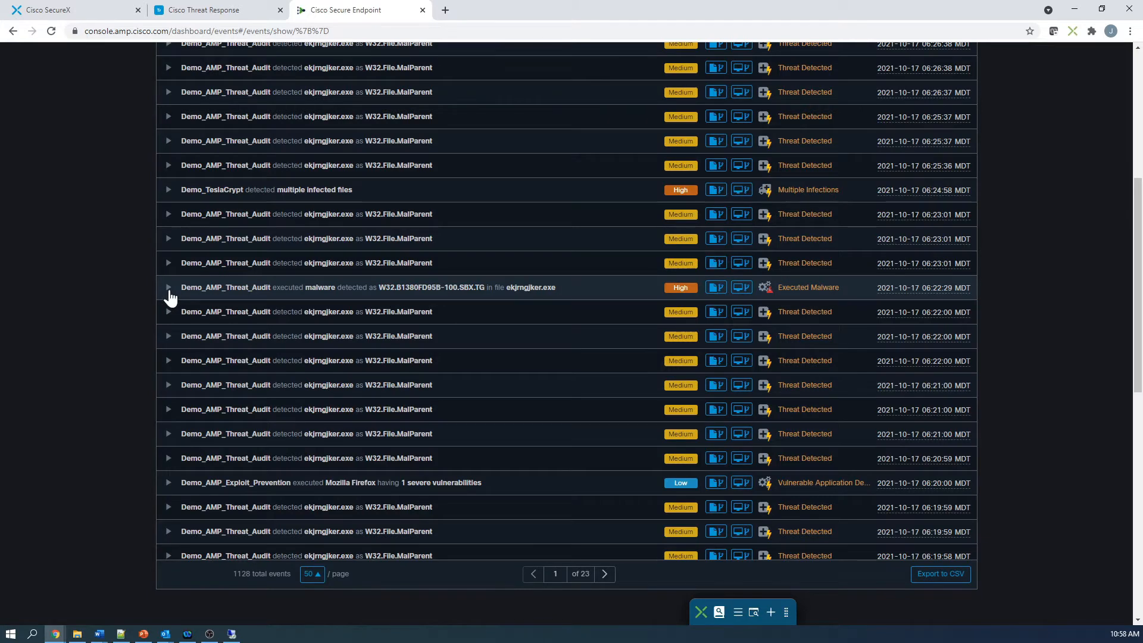
Open the analysis report for the ekjrngjker.exe Executed Malware event and expand the Poweliks Detected behavioral indicator.
{"action": "left_click", "coordinate": [170, 292]}
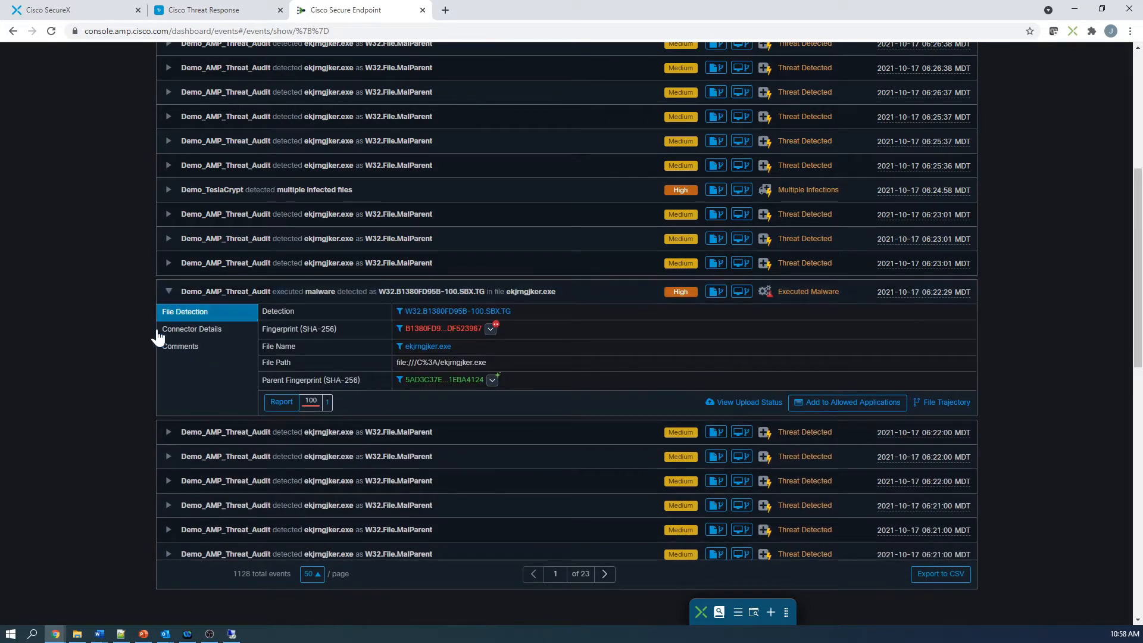
{"action": "left_click", "coordinate": [280, 402]}
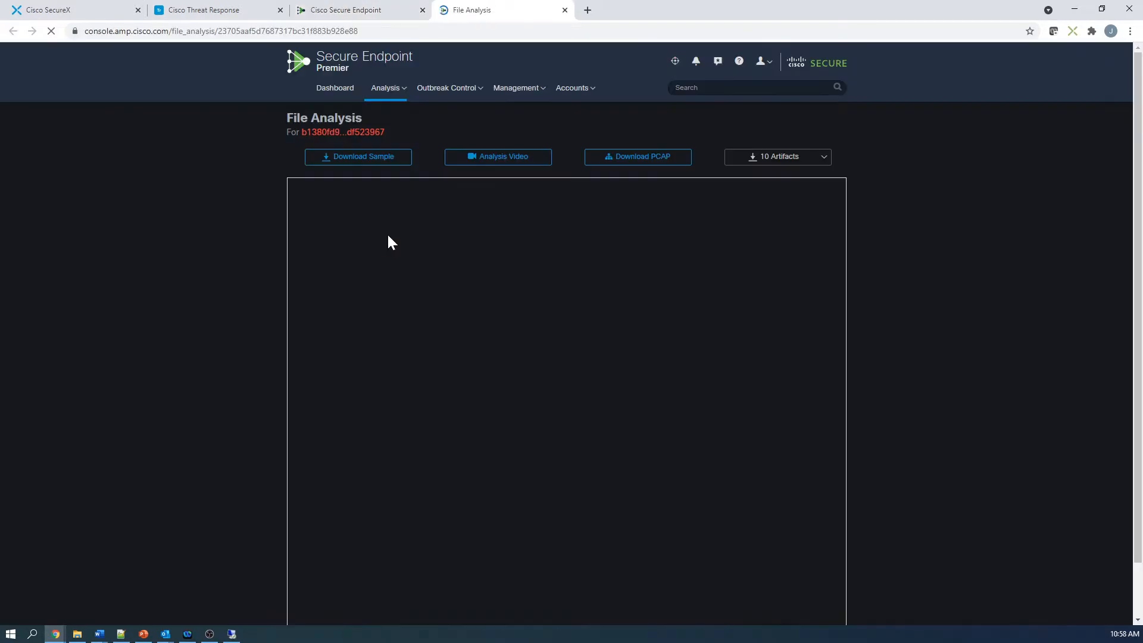
{"action": "scroll", "coordinate": [555, 362], "scroll_direction": "down", "scroll_amount": 3}
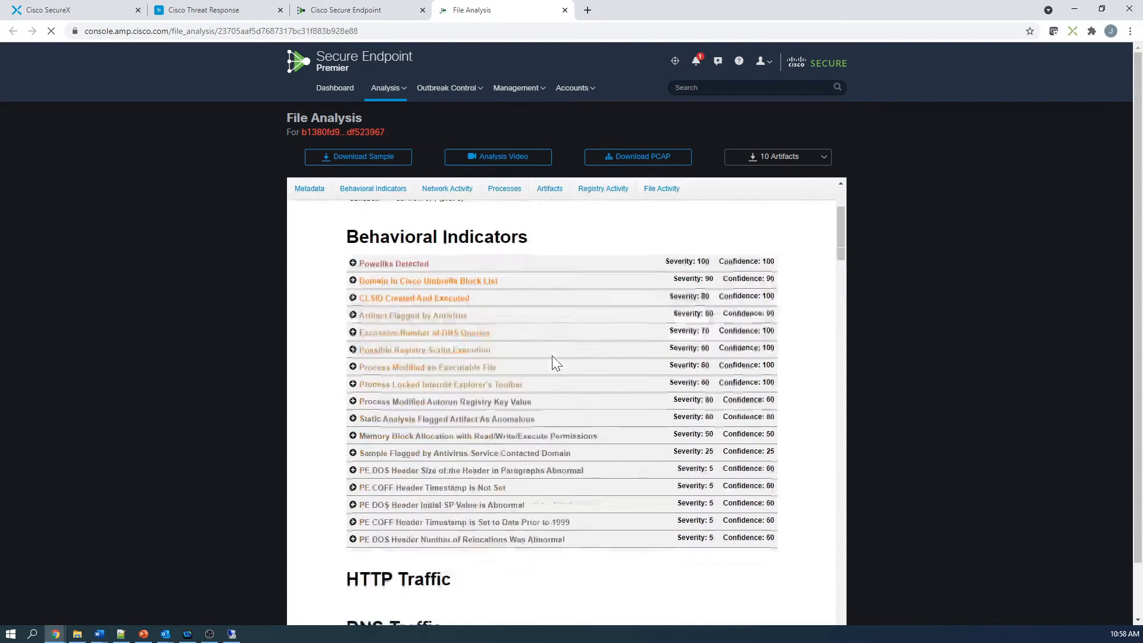
{"action": "left_click", "coordinate": [353, 263]}
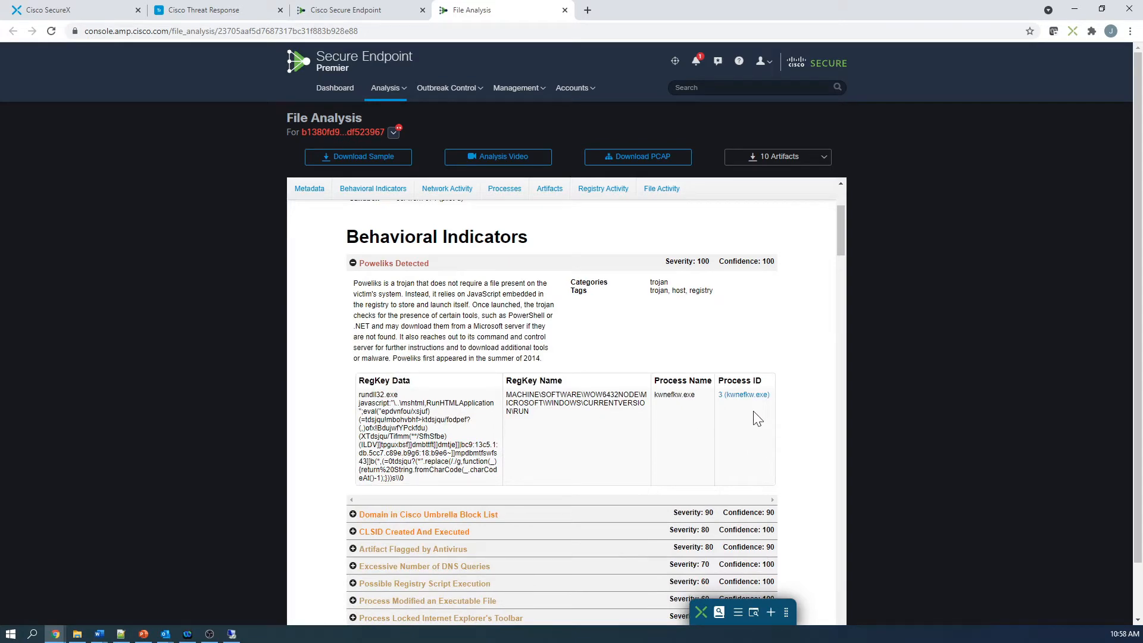
Review the report's DNS traffic, processes, artifacts and file activity sections, ending at the metadata.
{"action": "scroll", "coordinate": [366, 191], "scroll_direction": "up", "scroll_amount": 1}
{"action": "left_click", "coordinate": [447, 189]}
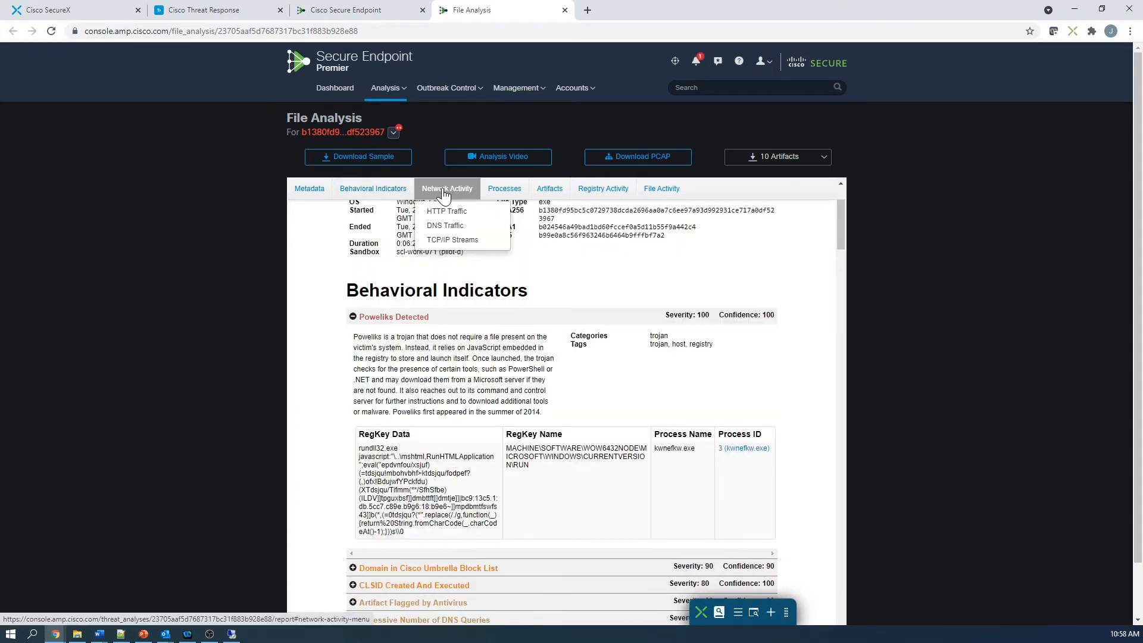
{"action": "left_click", "coordinate": [457, 229]}
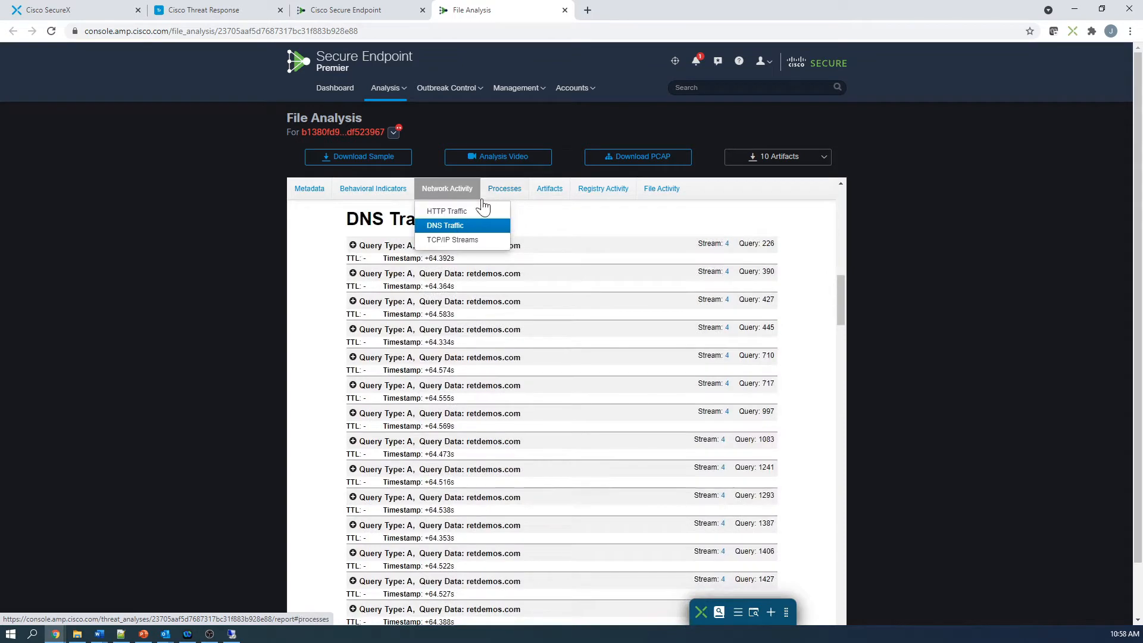
{"action": "left_click", "coordinate": [505, 191]}
{"action": "left_click", "coordinate": [550, 194]}
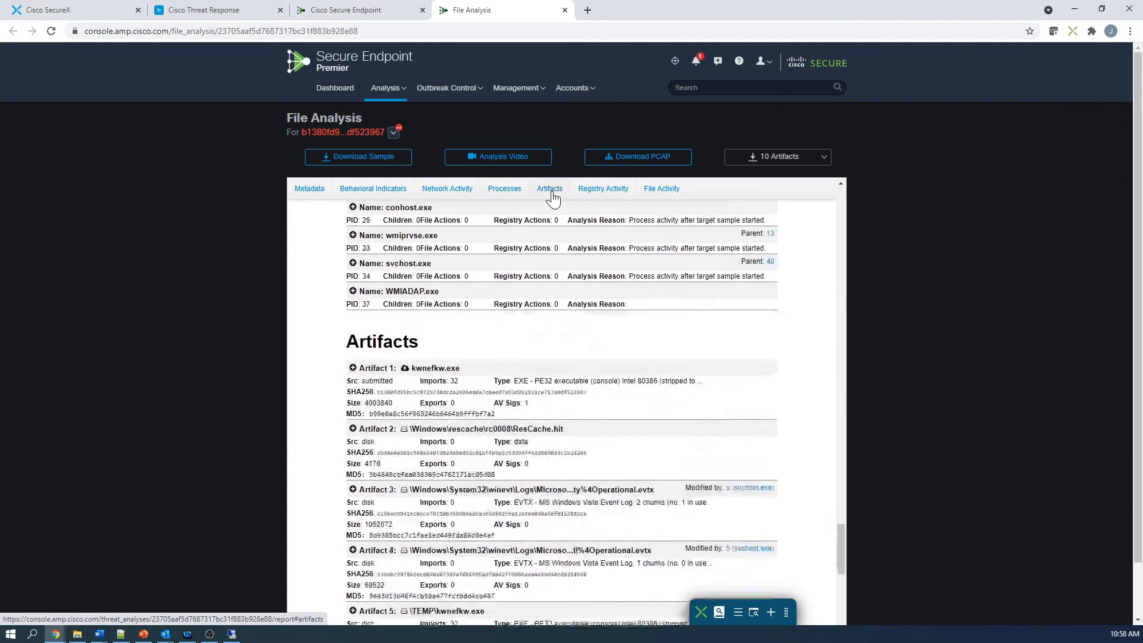
{"action": "left_click", "coordinate": [660, 192]}
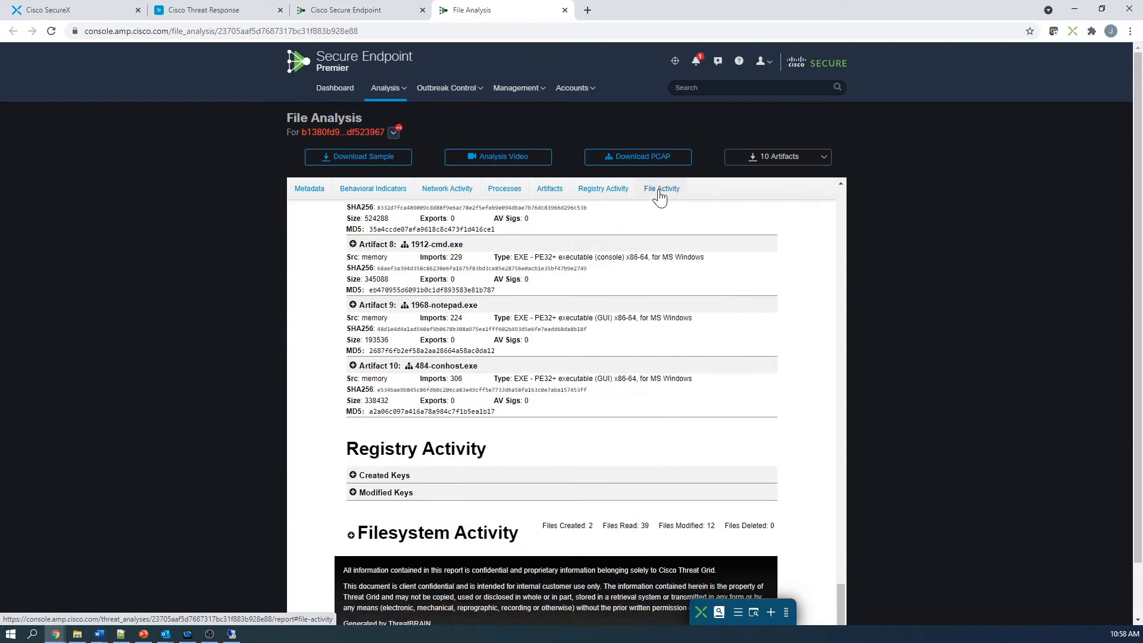
{"action": "left_click", "coordinate": [310, 189]}
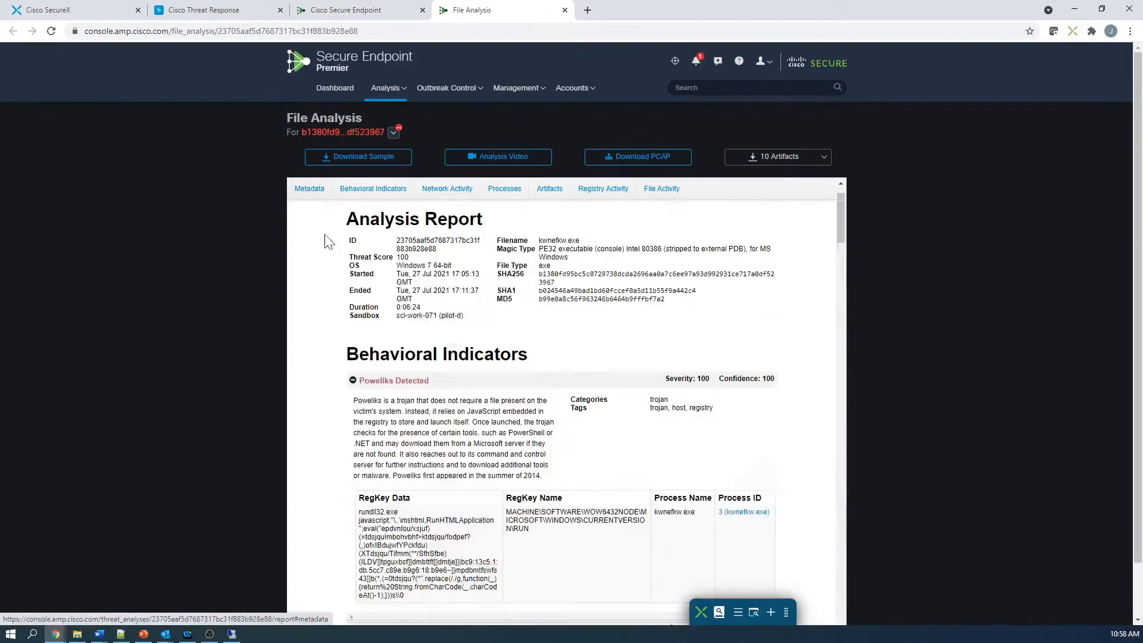
Play the sandbox analysis video for the sample and close it.
{"action": "left_click", "coordinate": [513, 157]}
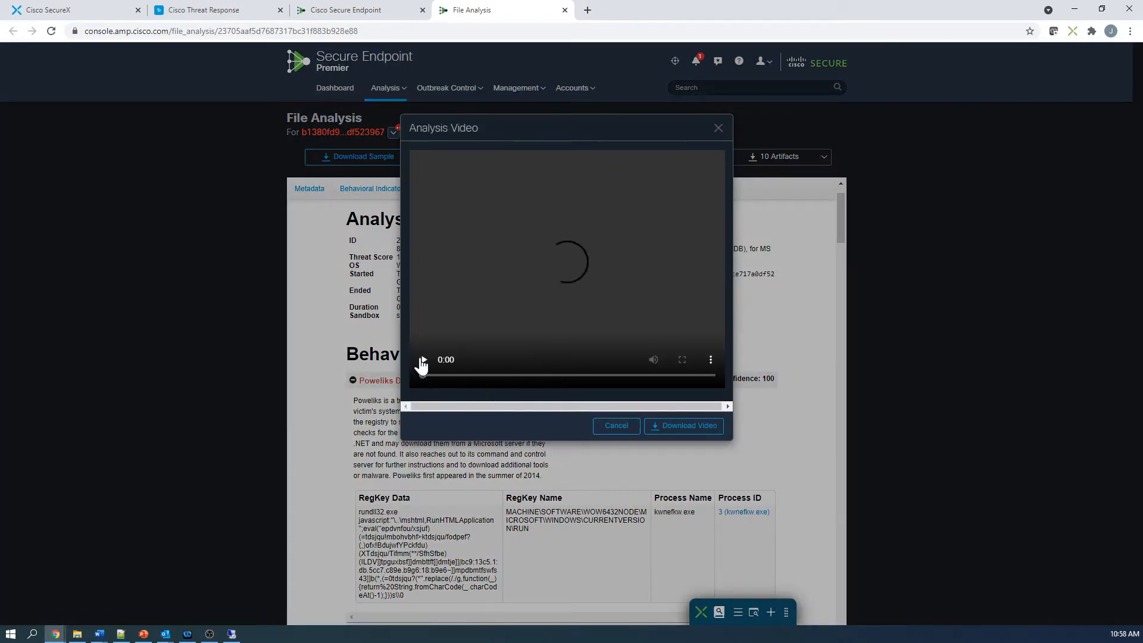
{"action": "left_click", "coordinate": [425, 361]}
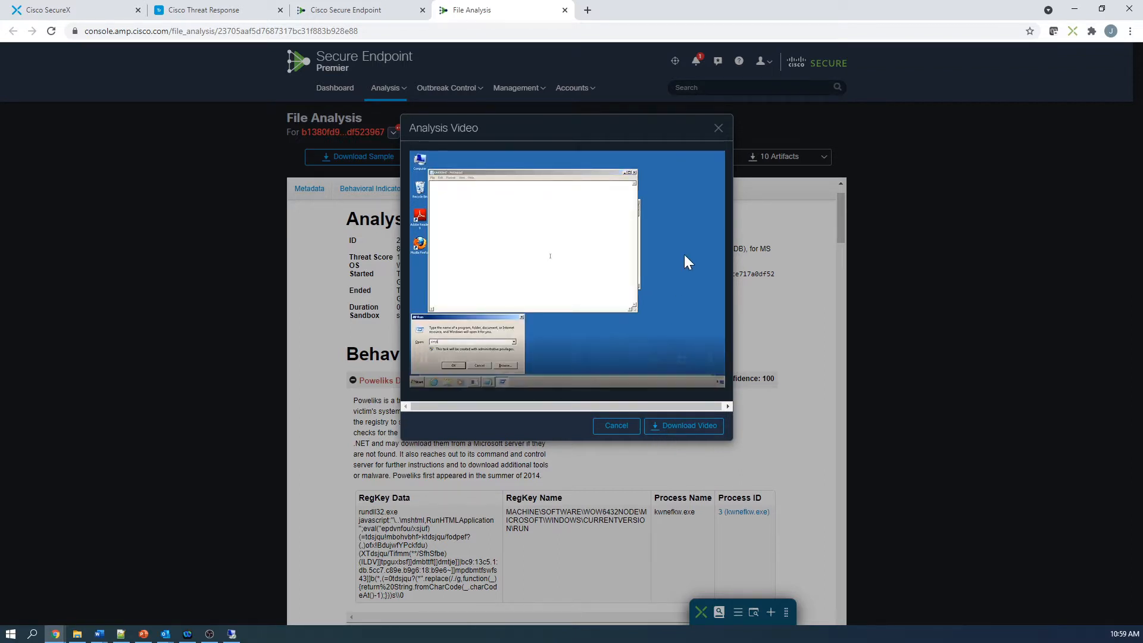
{"action": "left_click", "coordinate": [718, 130]}
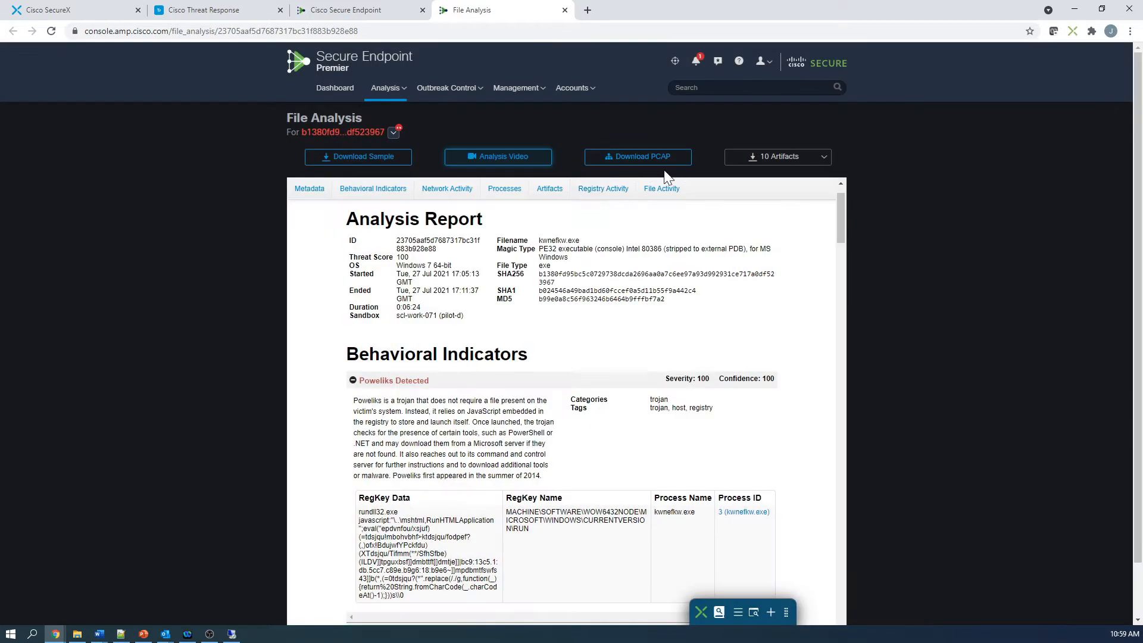
Check the list of downloadable artifacts, dismiss it and close the file analysis report.
{"action": "left_click", "coordinate": [821, 165]}
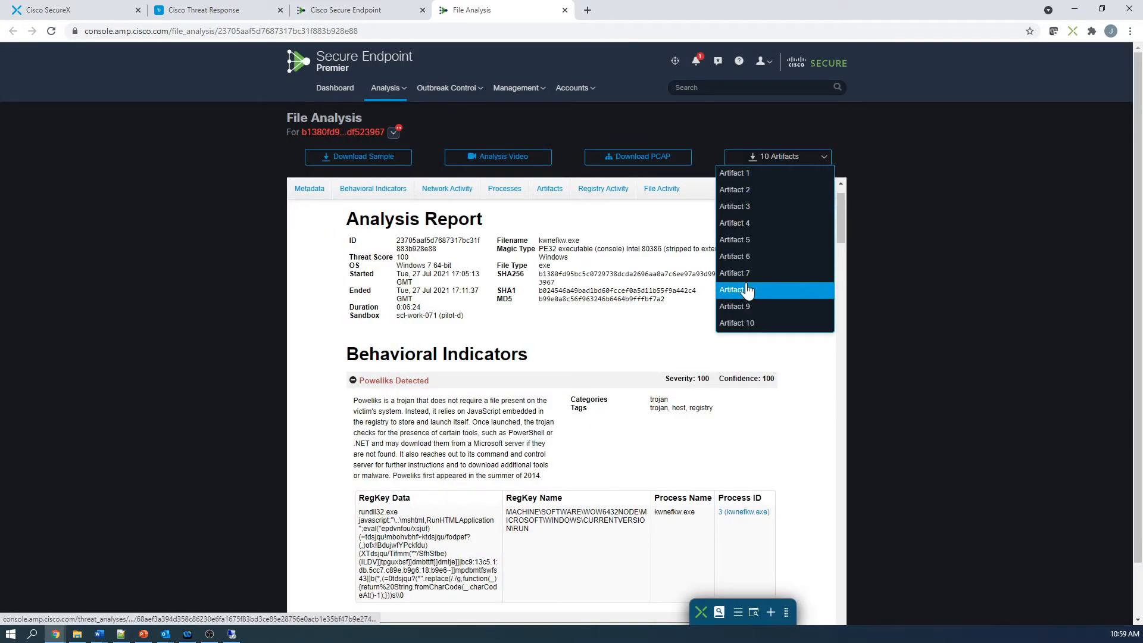
{"action": "left_click", "coordinate": [905, 188]}
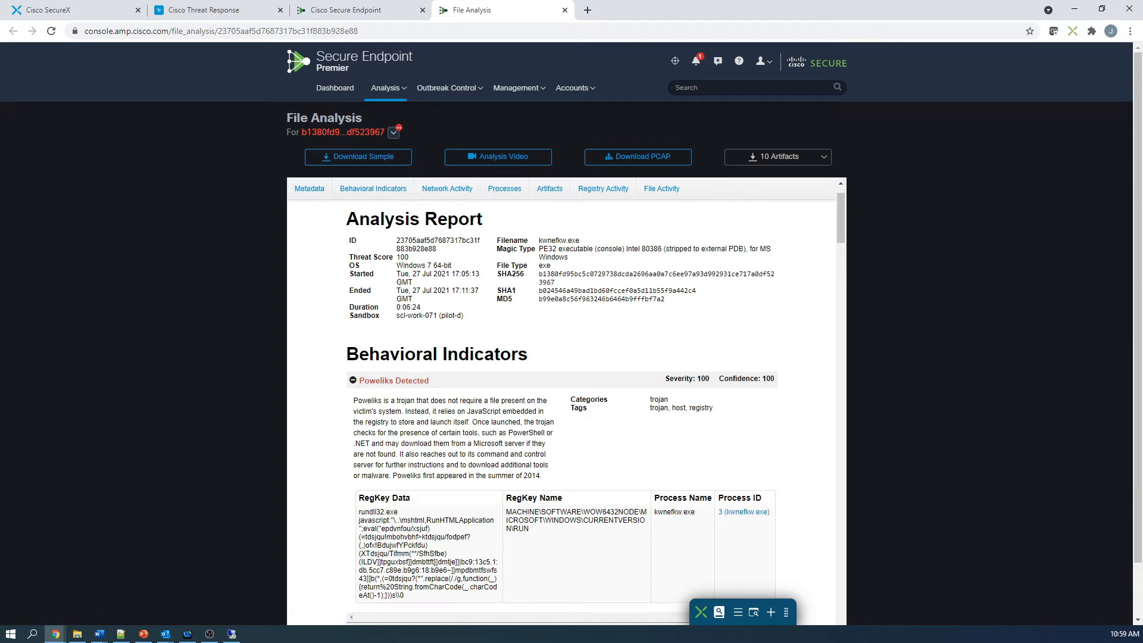
{"action": "left_click", "coordinate": [565, 11]}
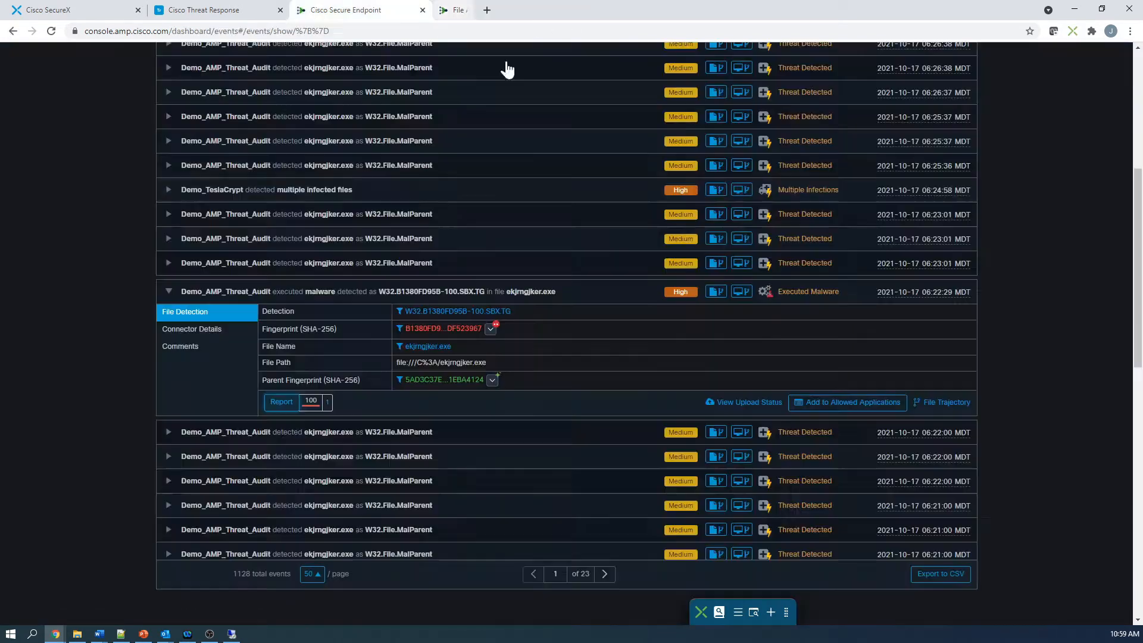
Create a case from the event's malicious SHA-256 fingerprint and investigate that hash in Threat Response.
{"action": "left_click", "coordinate": [491, 331]}
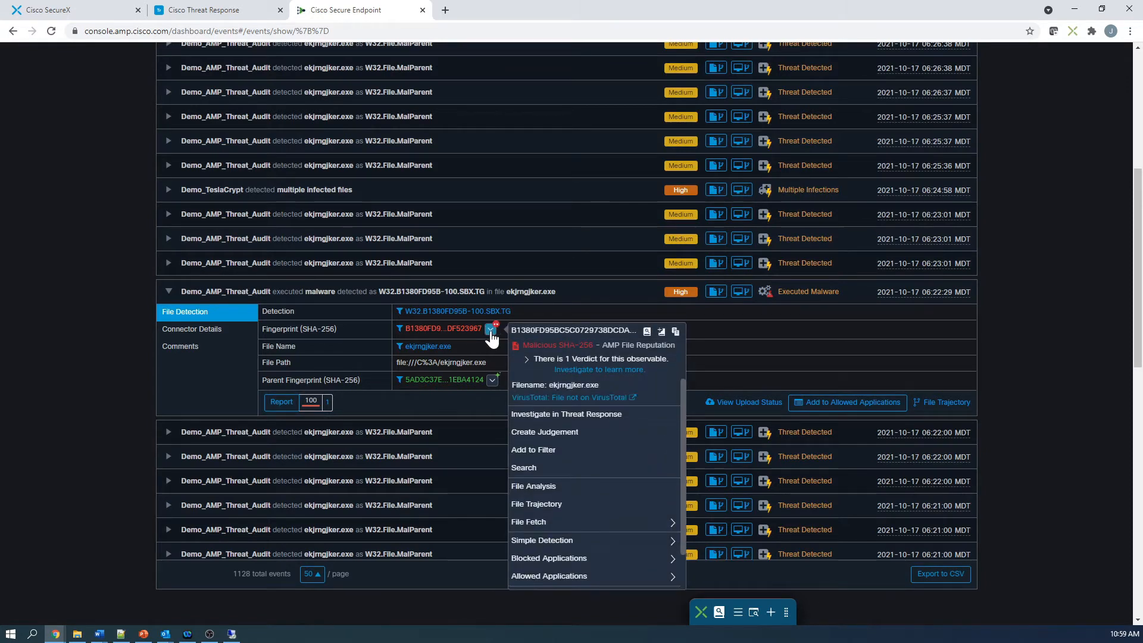
{"action": "left_click", "coordinate": [662, 331]}
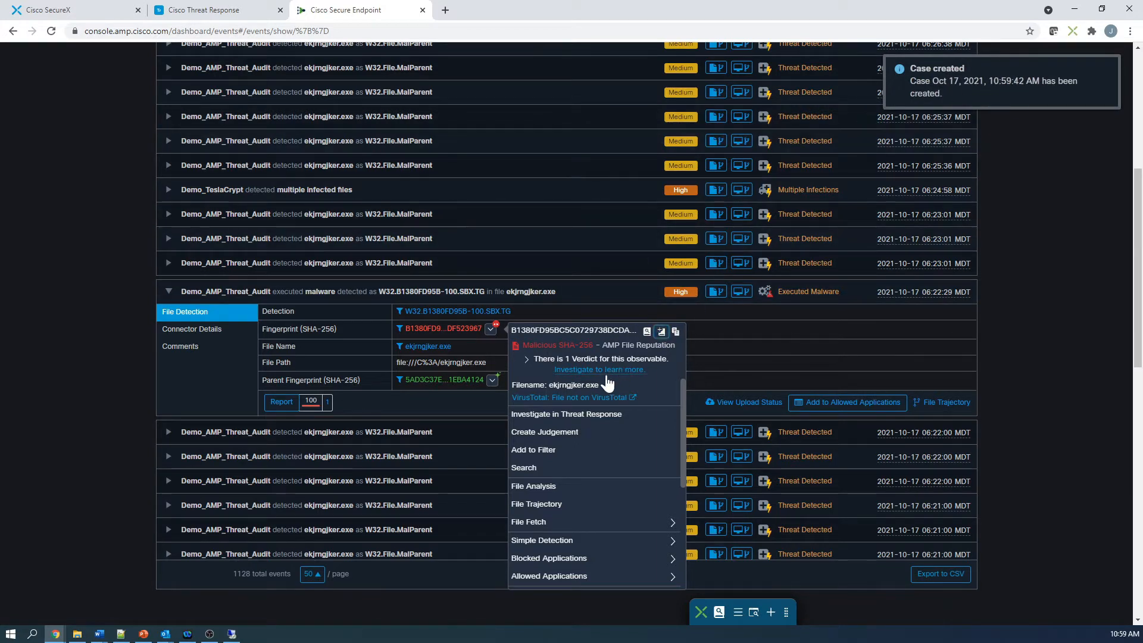
{"action": "left_click", "coordinate": [560, 417]}
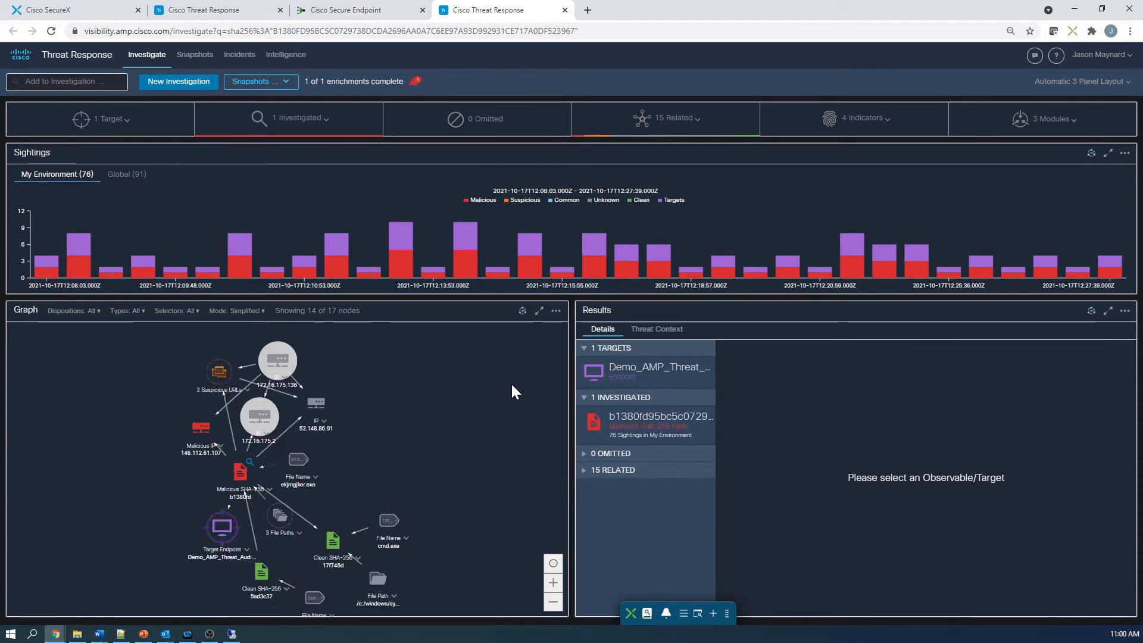
Spread out the suspicious URLs, 172.16.175.136, 172.16.175.2 and malicious SHA-256 nodes in the graph, and review the hash's available actions.
{"action": "left_click_drag", "start_coordinate": [435, 404], "coordinate": [469, 357]}
{"action": "left_click_drag", "start_coordinate": [445, 451], "coordinate": [495, 451]}
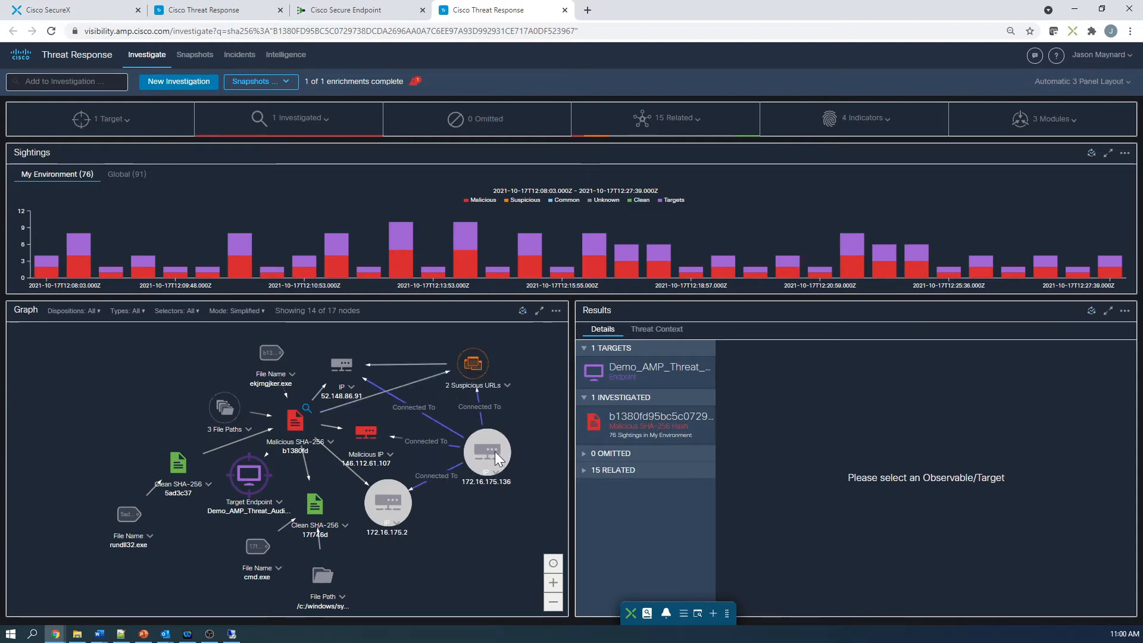
{"action": "left_click_drag", "start_coordinate": [403, 511], "coordinate": [447, 555]}
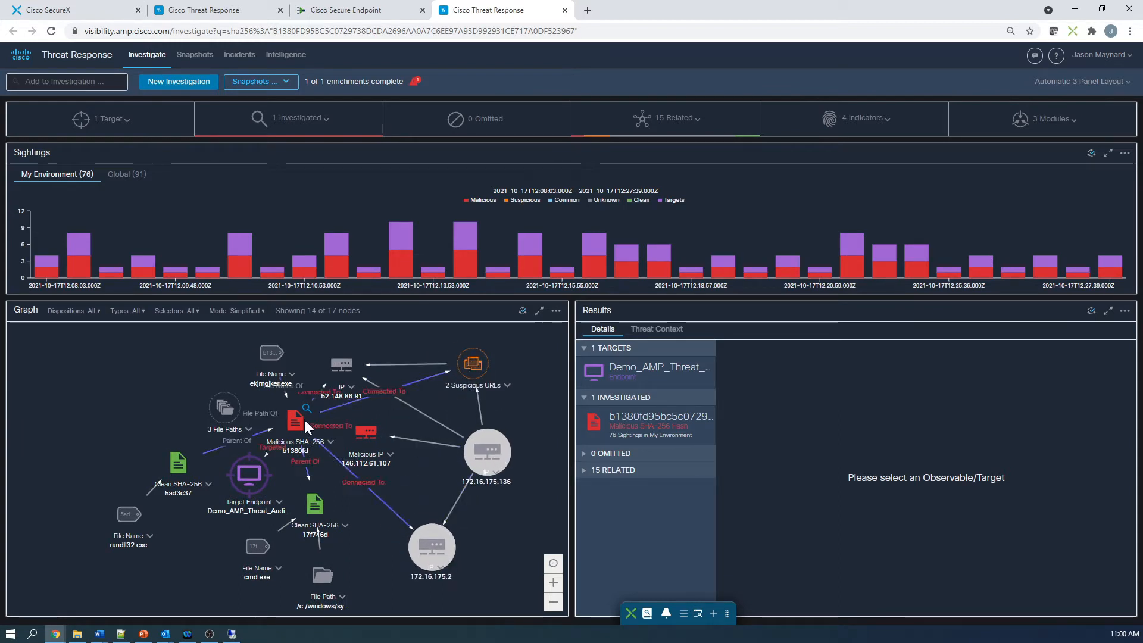
{"action": "left_click_drag", "start_coordinate": [305, 420], "coordinate": [317, 427]}
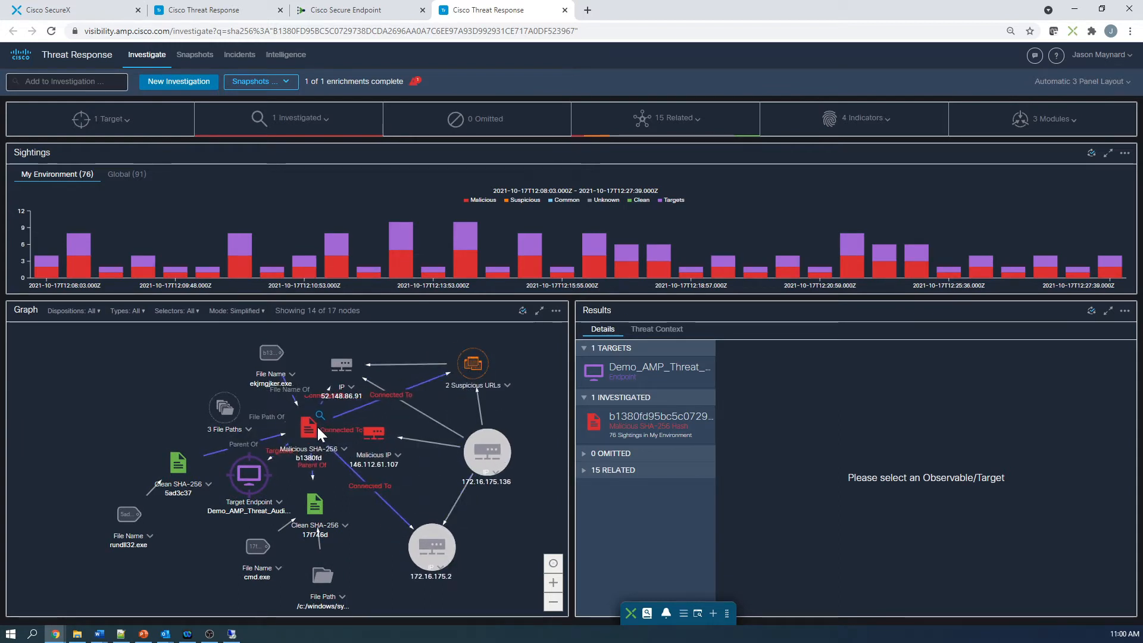
{"action": "left_click", "coordinate": [344, 449]}
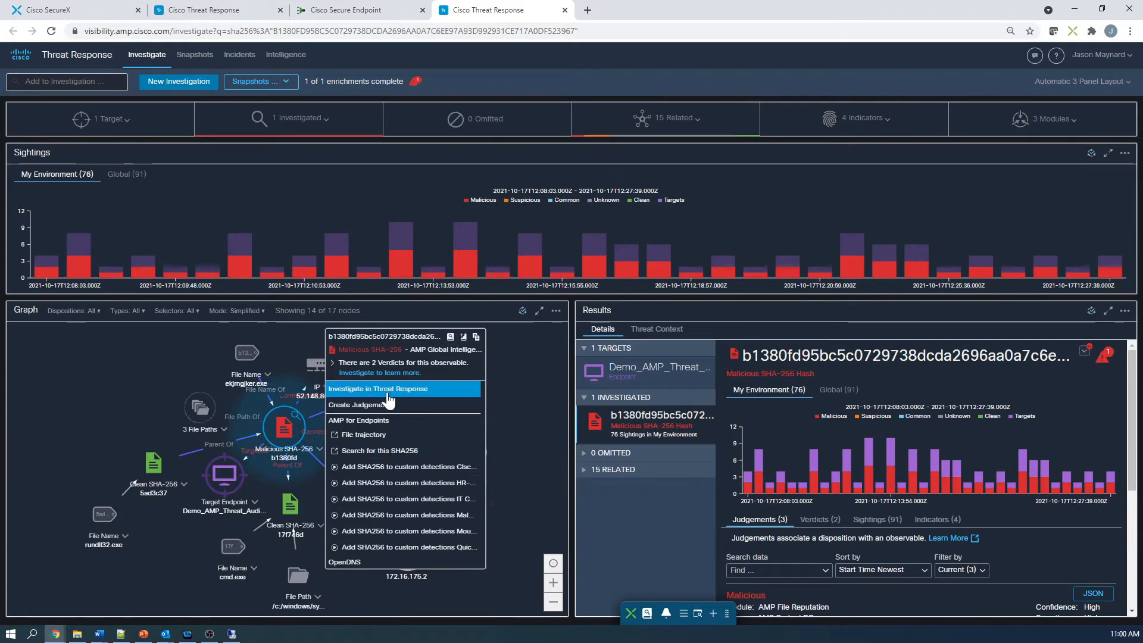
{"action": "left_click", "coordinate": [309, 483]}
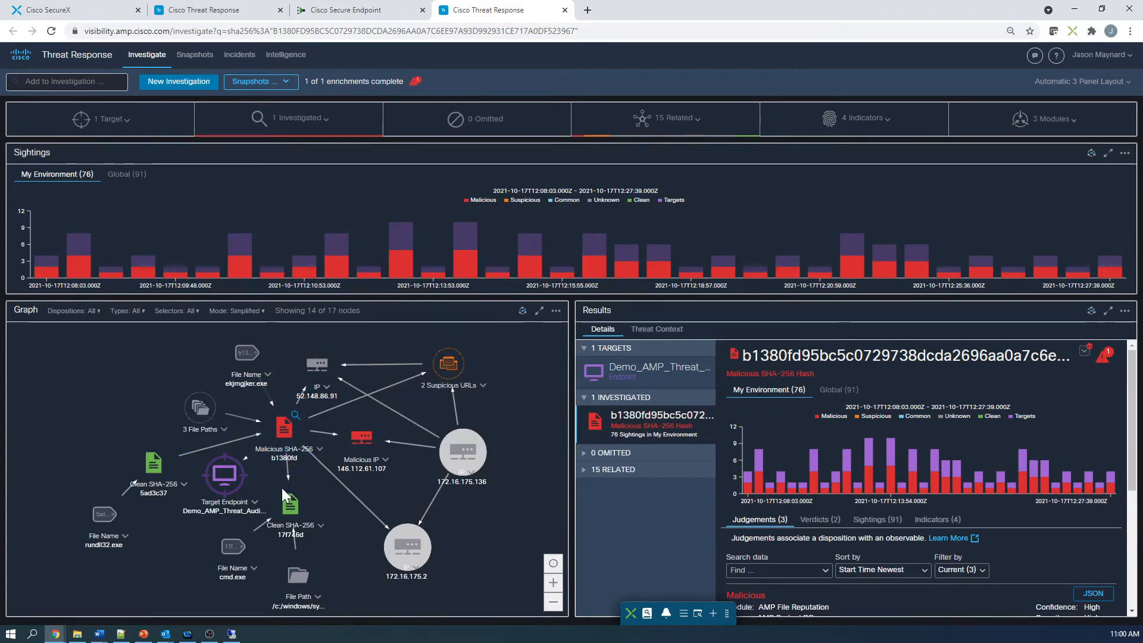
Run the Take Forensic Snapshot and Isolate workflow on the Demo_AMP_Threat_Audit target endpoint's hostname.
{"action": "left_click", "coordinate": [255, 505]}
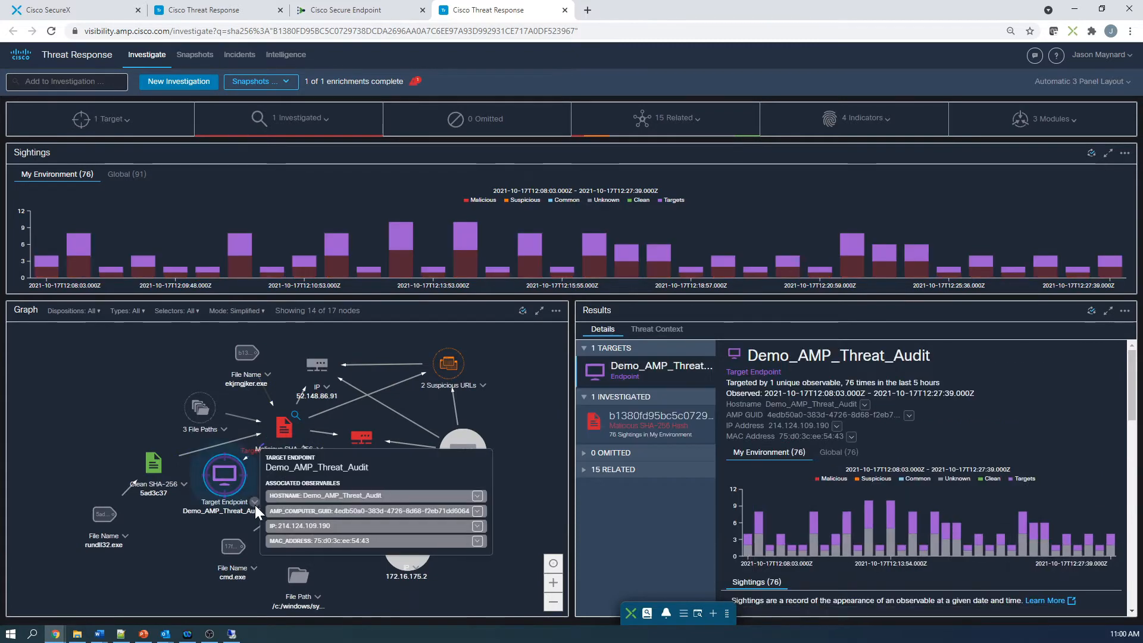
{"action": "left_click", "coordinate": [476, 499]}
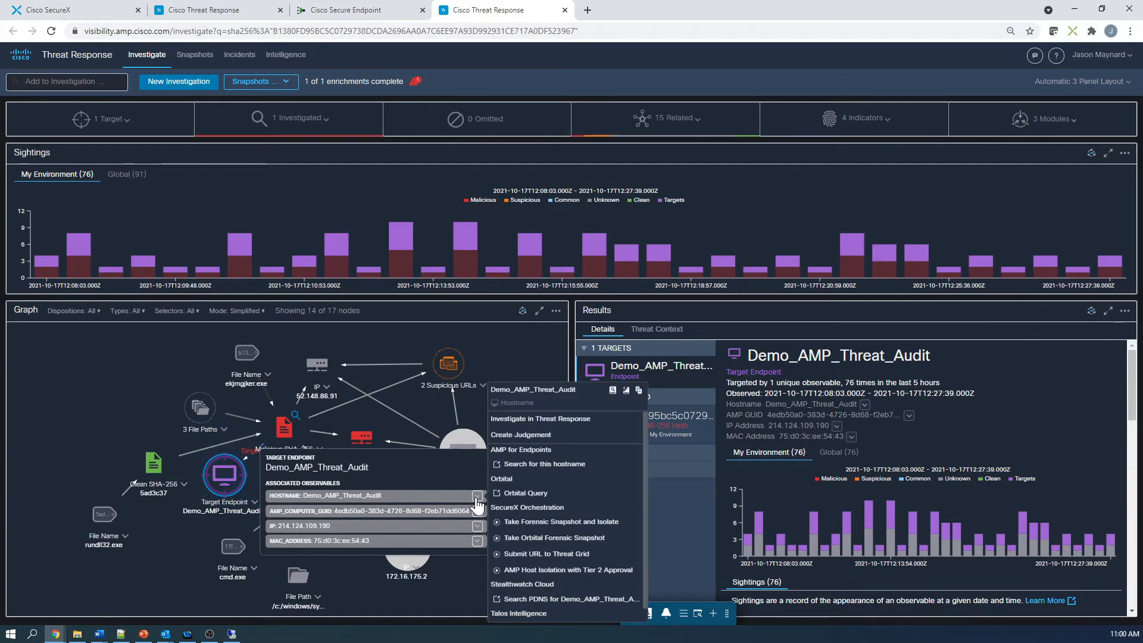
{"action": "left_click", "coordinate": [581, 522]}
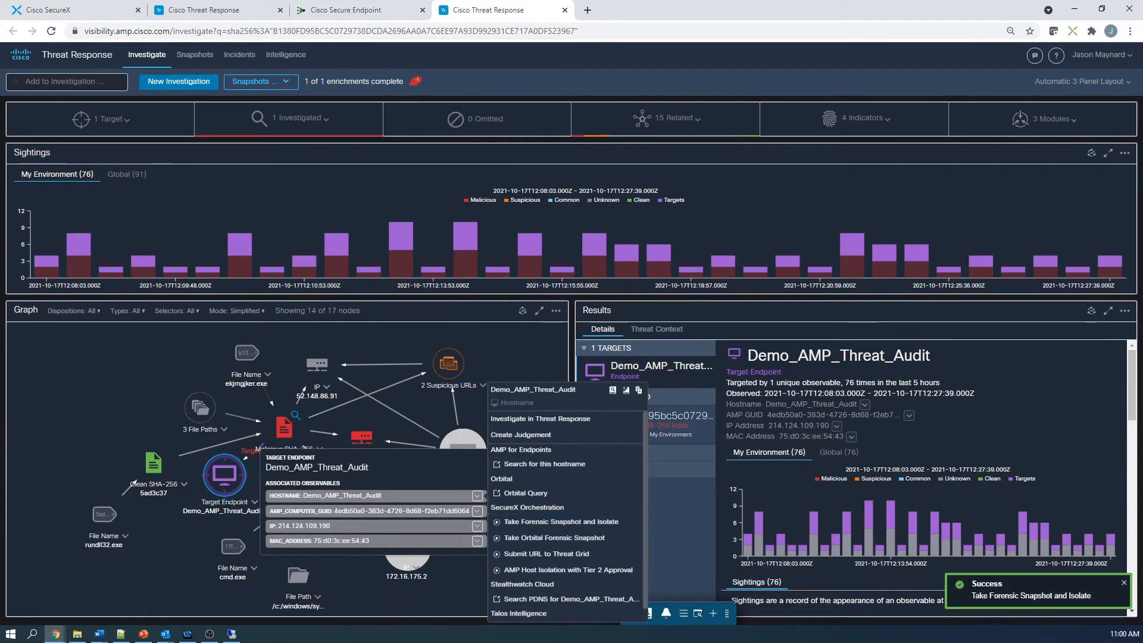
{"action": "left_click", "coordinate": [537, 358]}
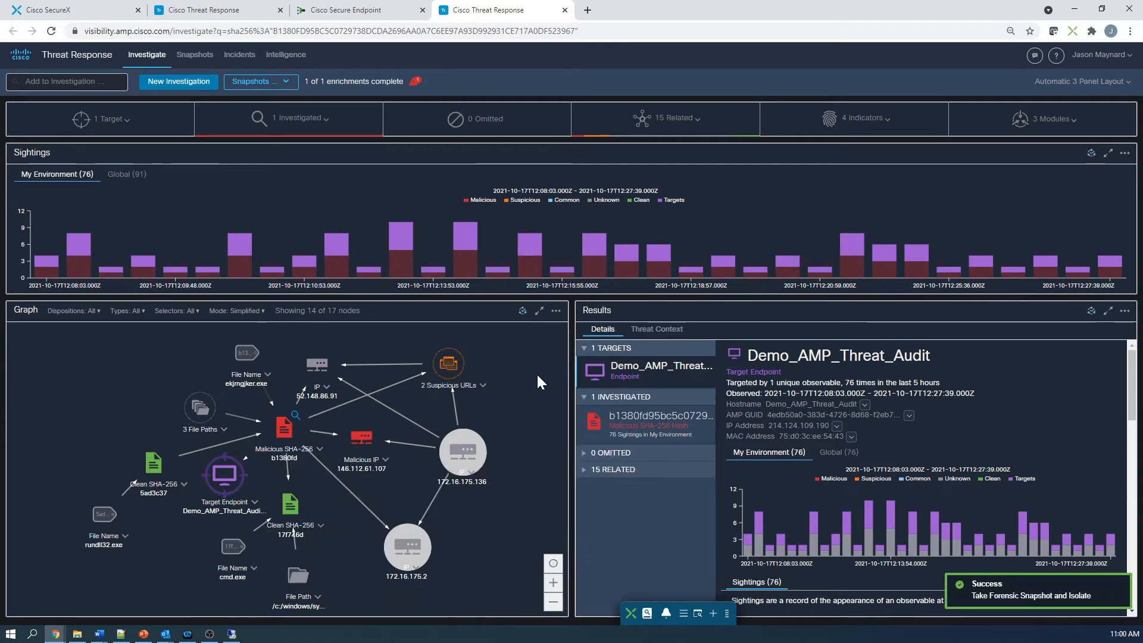
Copy the second suspicious retdemos.com:8888 URL (the command one) to the clipboard and add it to the current case.
{"action": "left_click", "coordinate": [483, 386]}
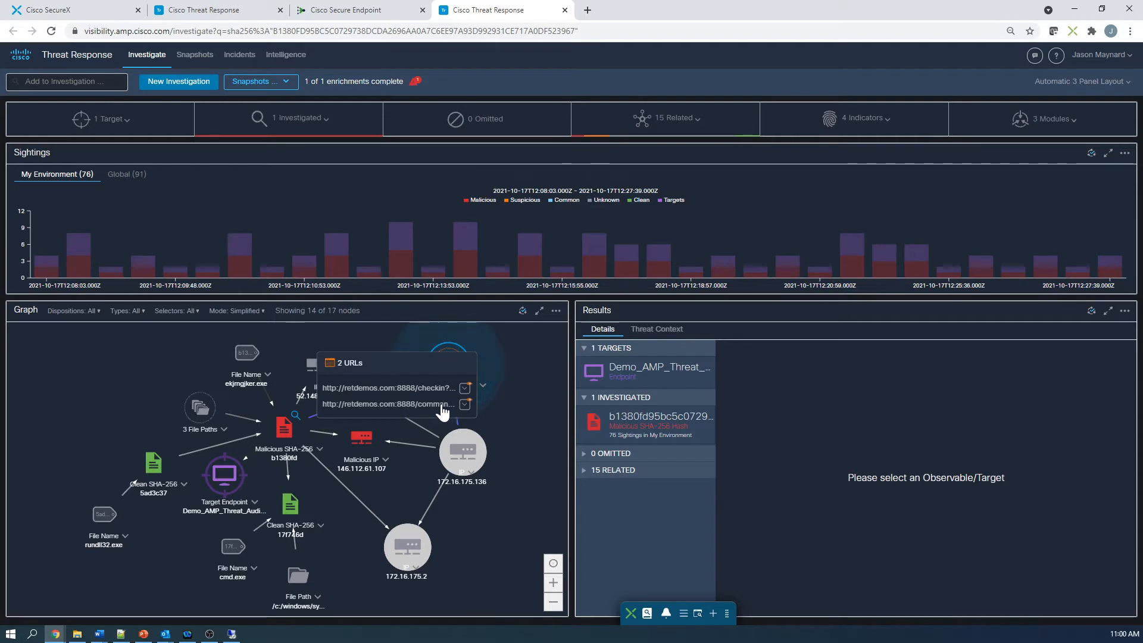
{"action": "left_click", "coordinate": [465, 406]}
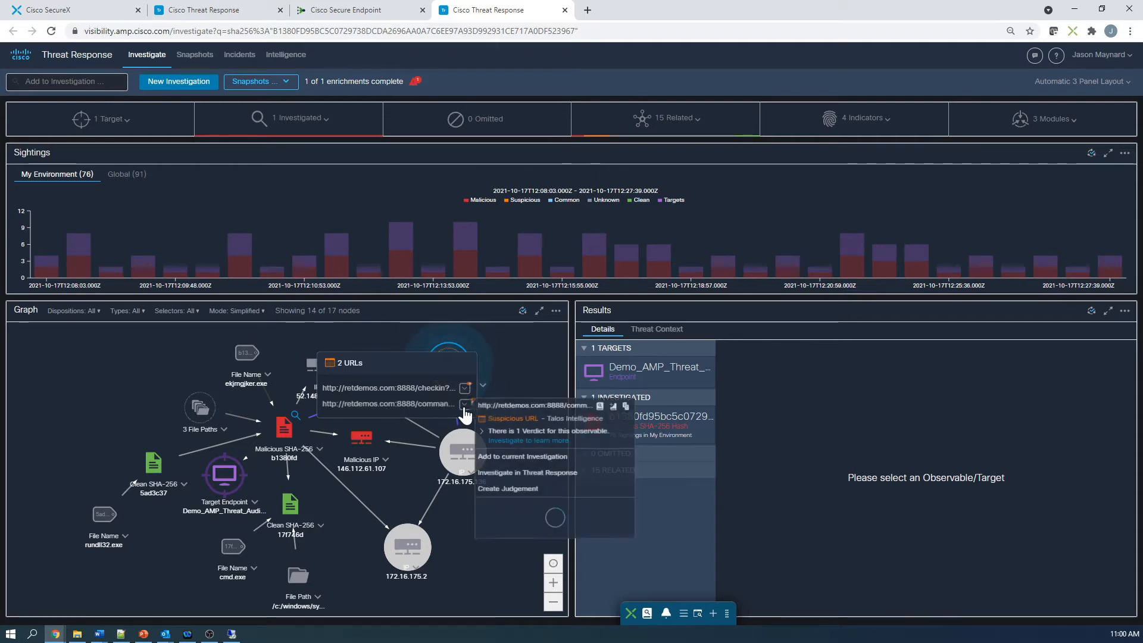
{"action": "left_click", "coordinate": [625, 406]}
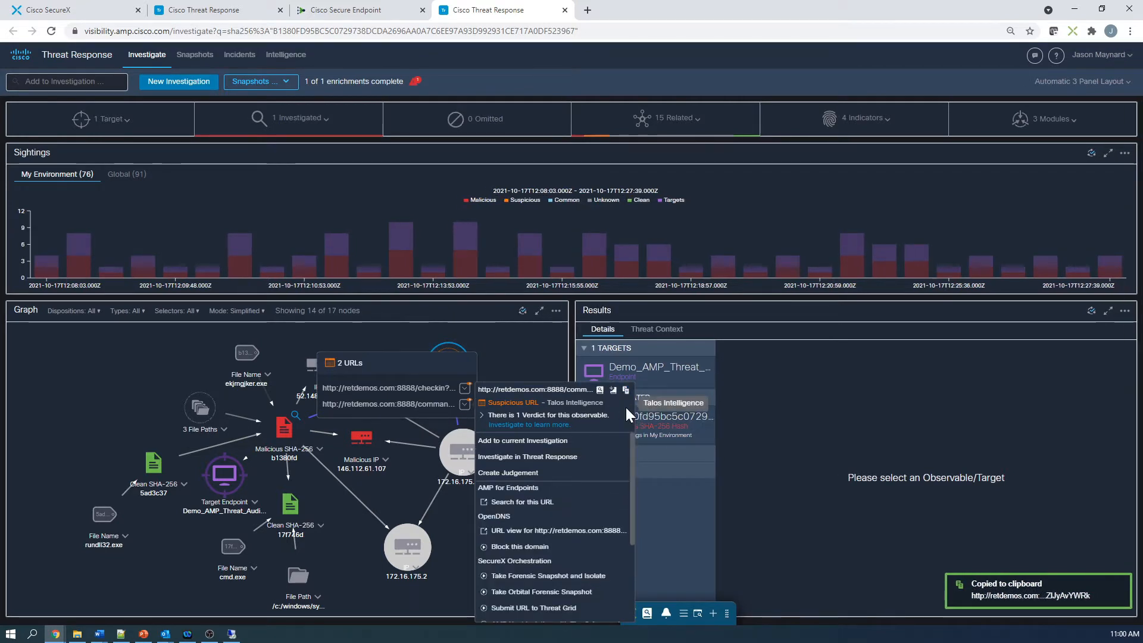
{"action": "left_click", "coordinate": [601, 391]}
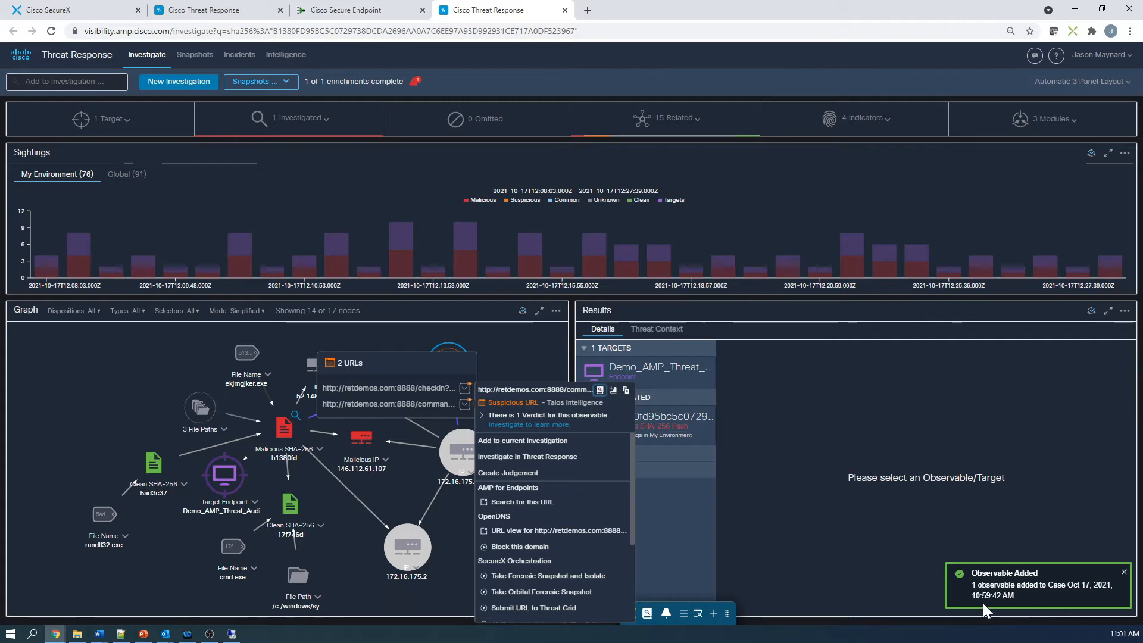
{"action": "left_click", "coordinate": [859, 511]}
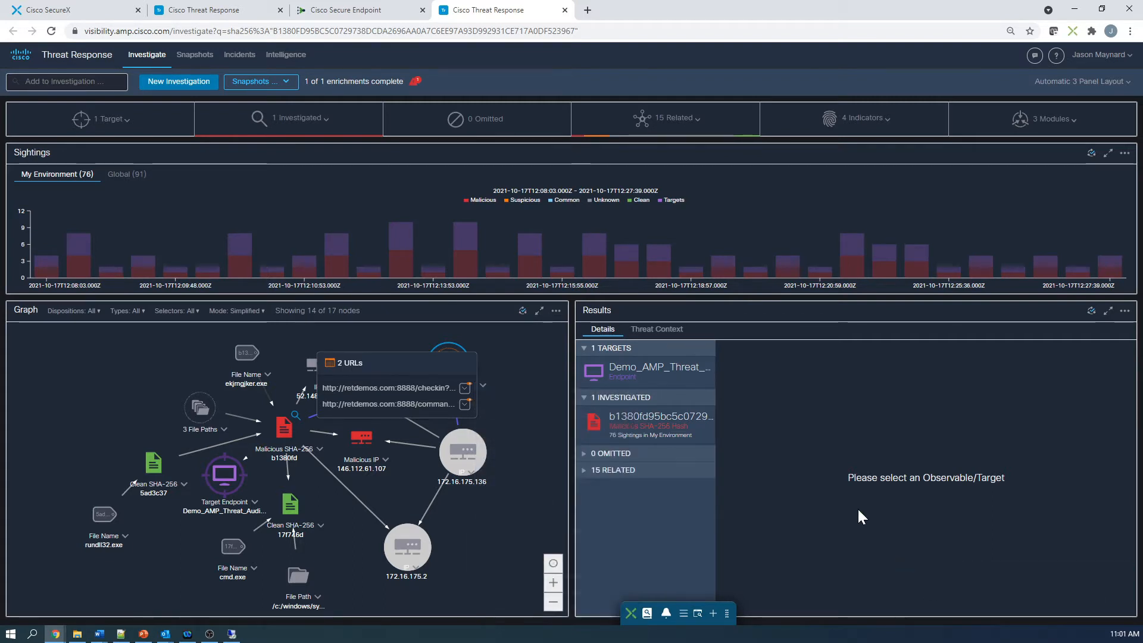
Switch to the remote desktop session's browser and open retdemos.com in a new tab to test access.
{"action": "left_click", "coordinate": [232, 633]}
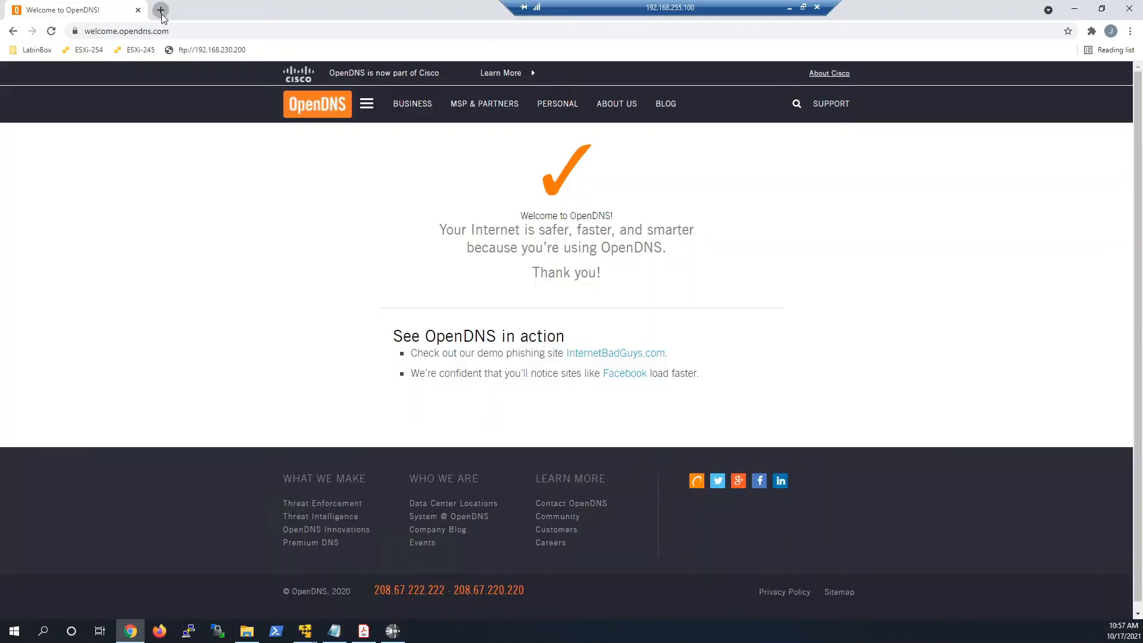
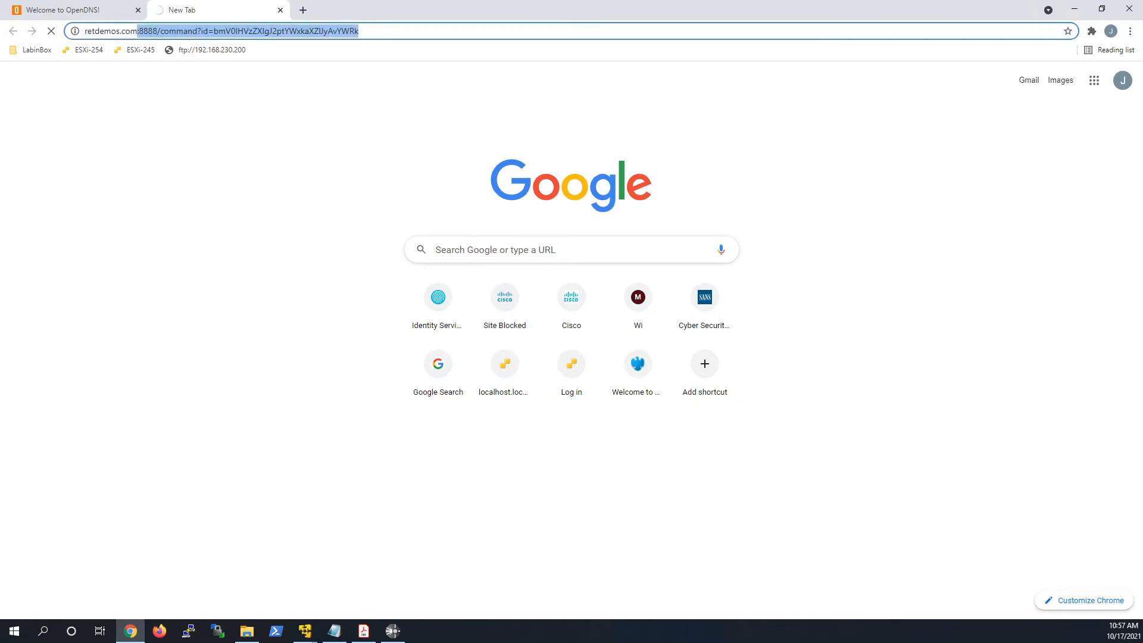
{"action": "type", "text": "retdemos.com"}
{"action": "key", "text": "Delete"}
{"action": "key", "text": "Return"}
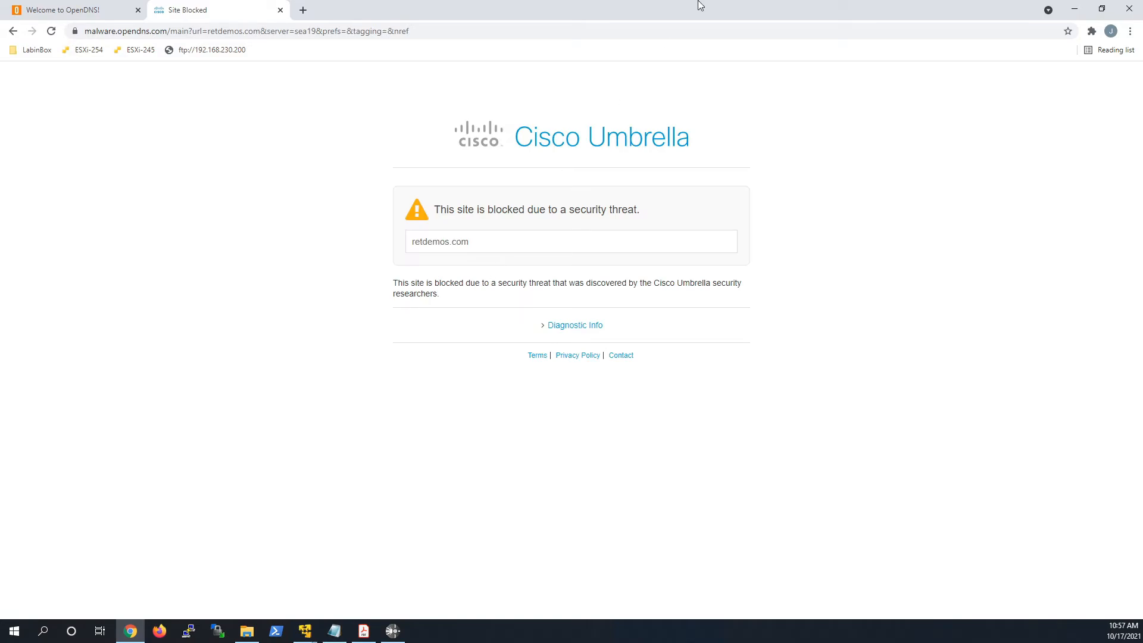
Return from the remote desktop session to the Threat Response investigation and open the Casebook.
{"action": "mouse_move", "coordinate": [706, 7]}
{"action": "left_click", "coordinate": [789, 6]}
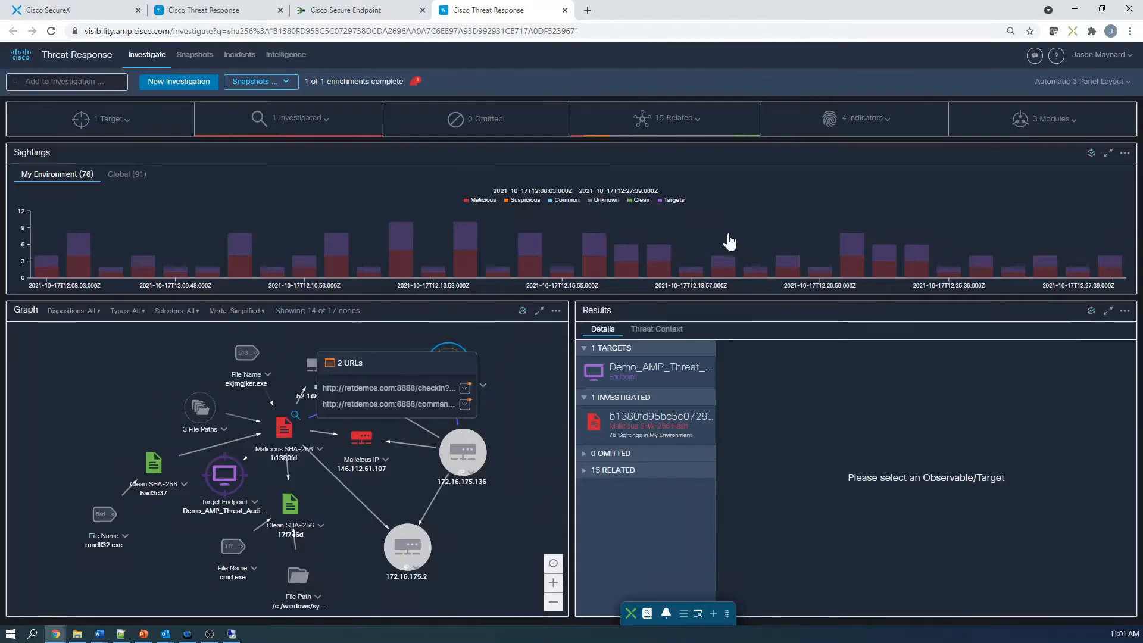
{"action": "left_click", "coordinate": [684, 614]}
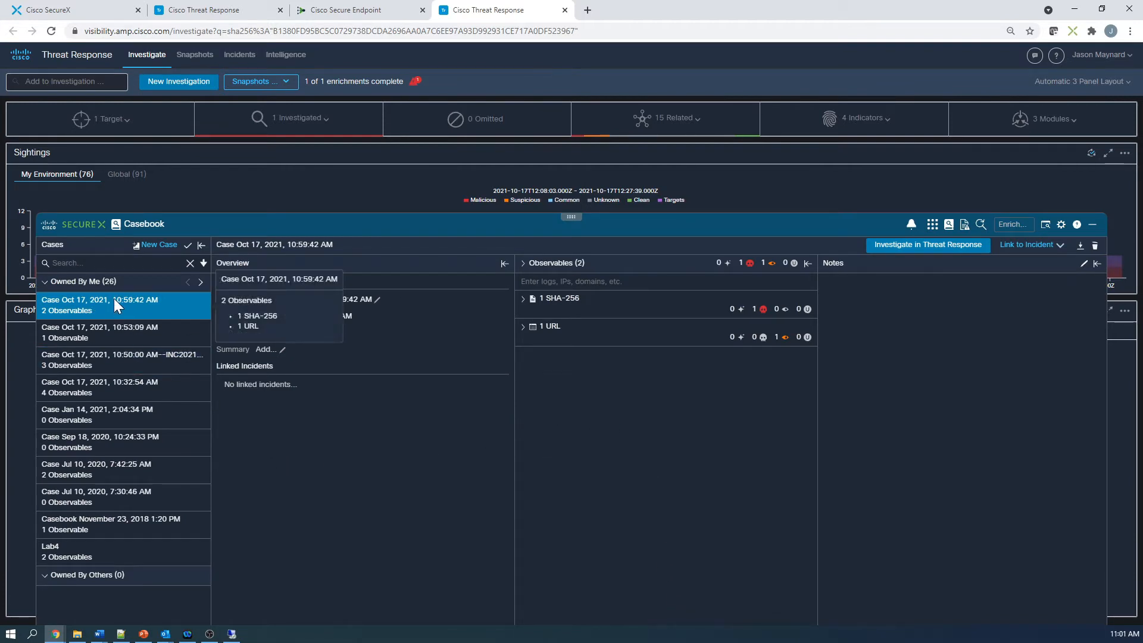
Rename the case created Oct 17, 2021, 10:59:42 AM as "INCIDENT-2021-10-17-1, 10:59:42 AM".
{"action": "left_click", "coordinate": [378, 300]}
{"action": "left_click_drag", "start_coordinate": [290, 299], "coordinate": [236, 300]}
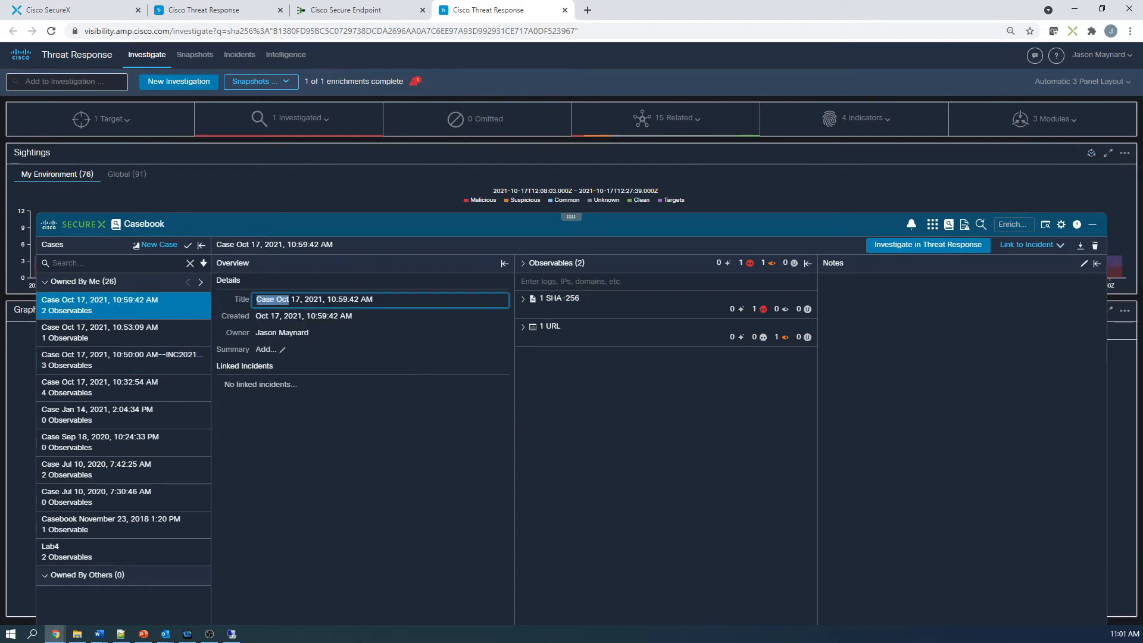
{"action": "type", "text": "INCIDE"}
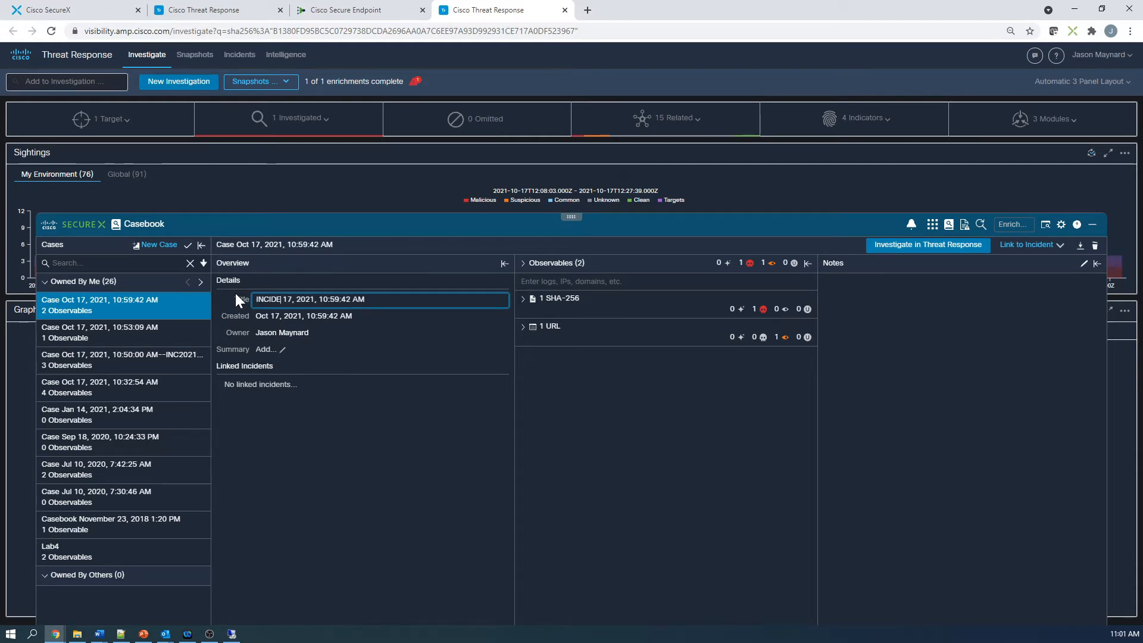
{"action": "type", "text": "NT-2021-10-"}
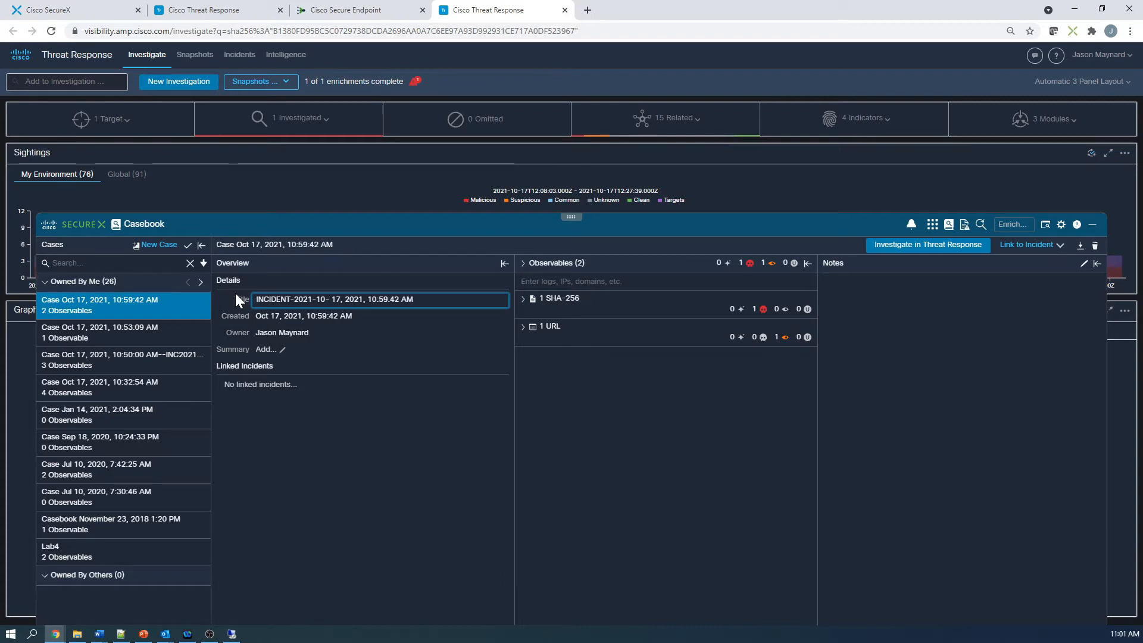
{"action": "key", "text": "Delete"}
{"action": "key", "text": "Right"}
{"action": "key", "text": "Right"}
{"action": "key", "text": "Delete"}
{"action": "key", "text": "Delete"}
{"action": "key", "text": "Delete"}
{"action": "key", "text": "Delete"}
{"action": "key", "text": "Delete"}
{"action": "key", "text": "Delete"}
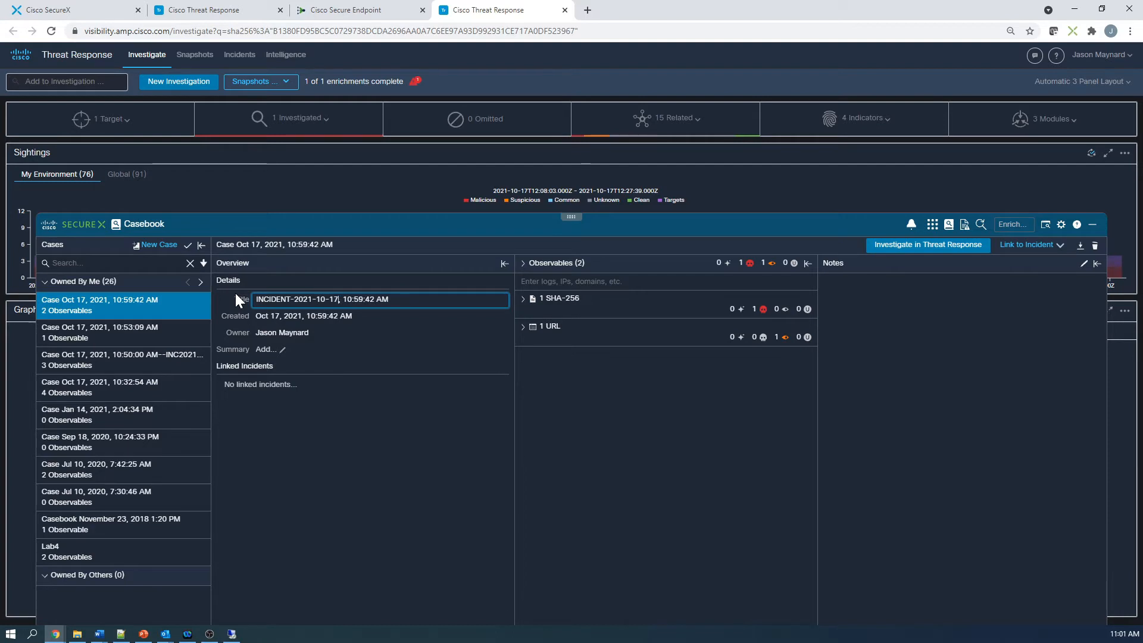
{"action": "type", "text": "-1"}
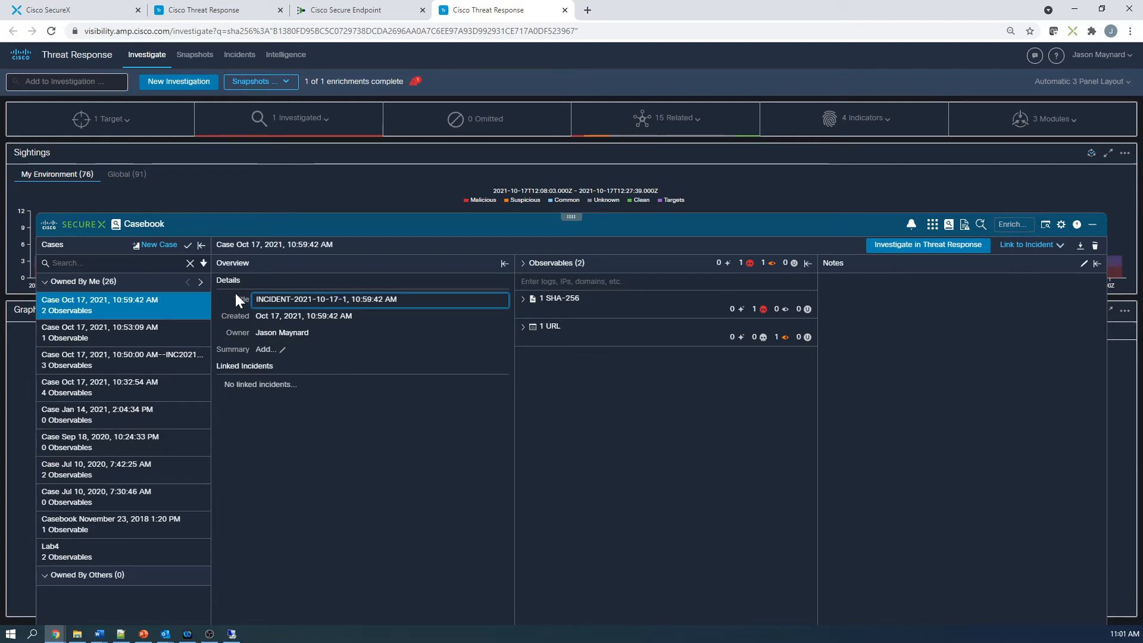
{"action": "left_click", "coordinate": [315, 470]}
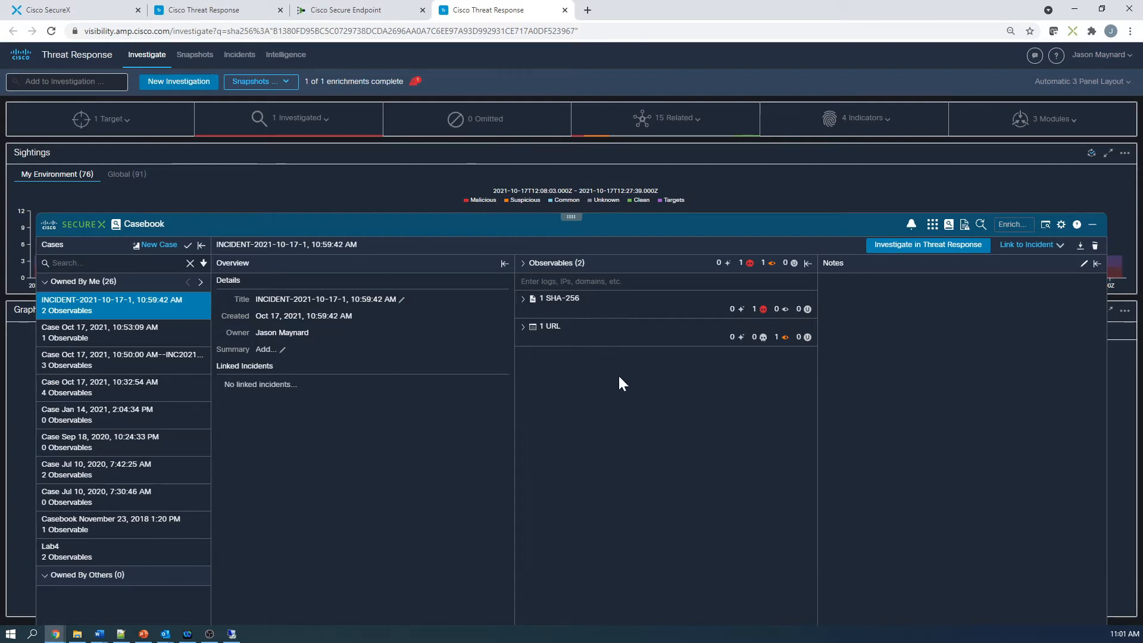
Extract observables from the copied command URL and add only the retdemos.com domain to the INCIDENT-2021-10-17-1 case.
{"action": "left_click", "coordinate": [1013, 224]}
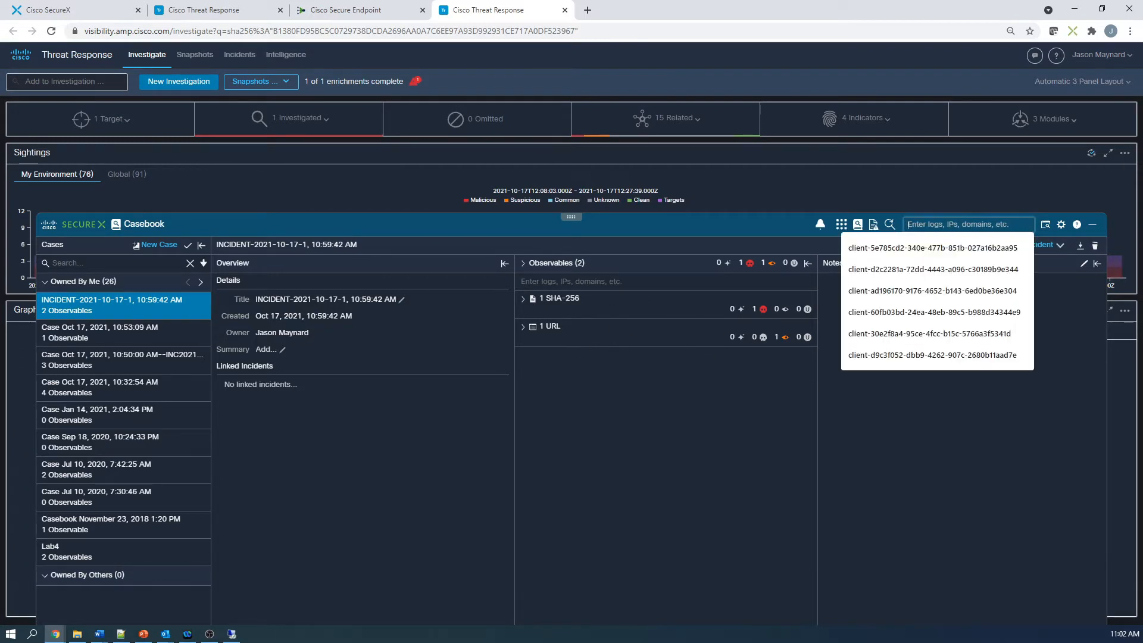
{"action": "key", "text": "ctrl+v"}
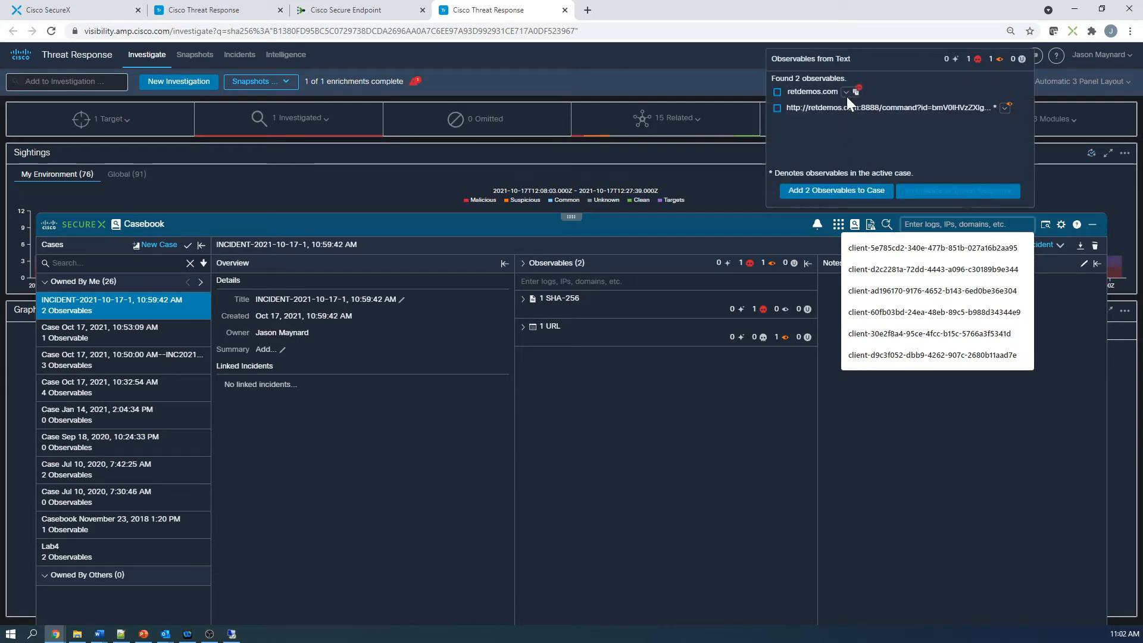
{"action": "left_click", "coordinate": [777, 92]}
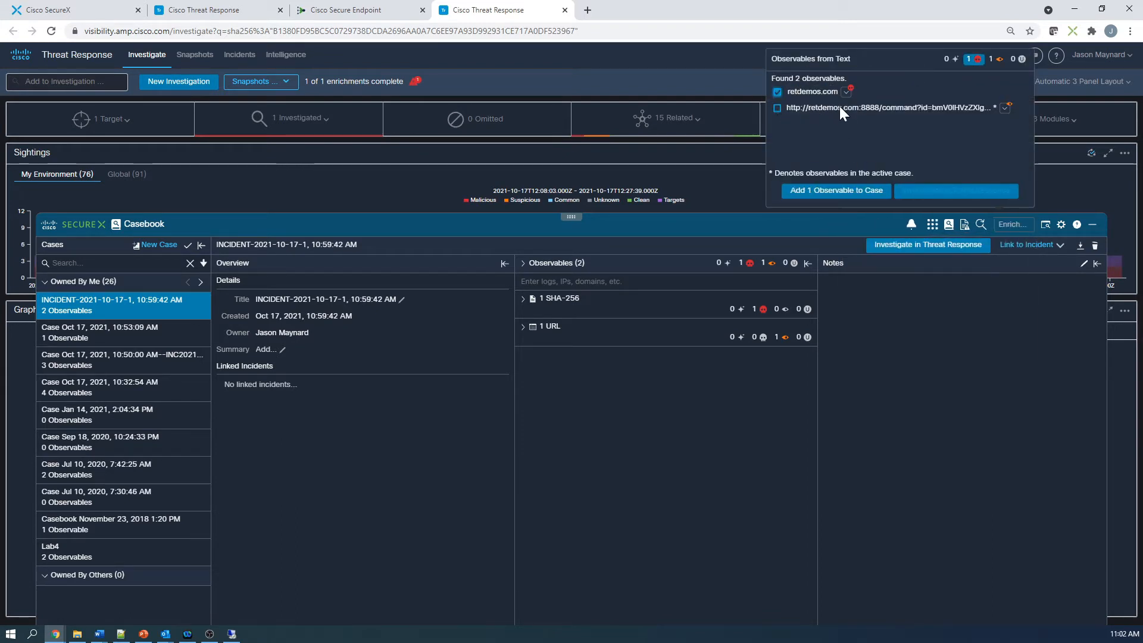
{"action": "left_click", "coordinate": [845, 92]}
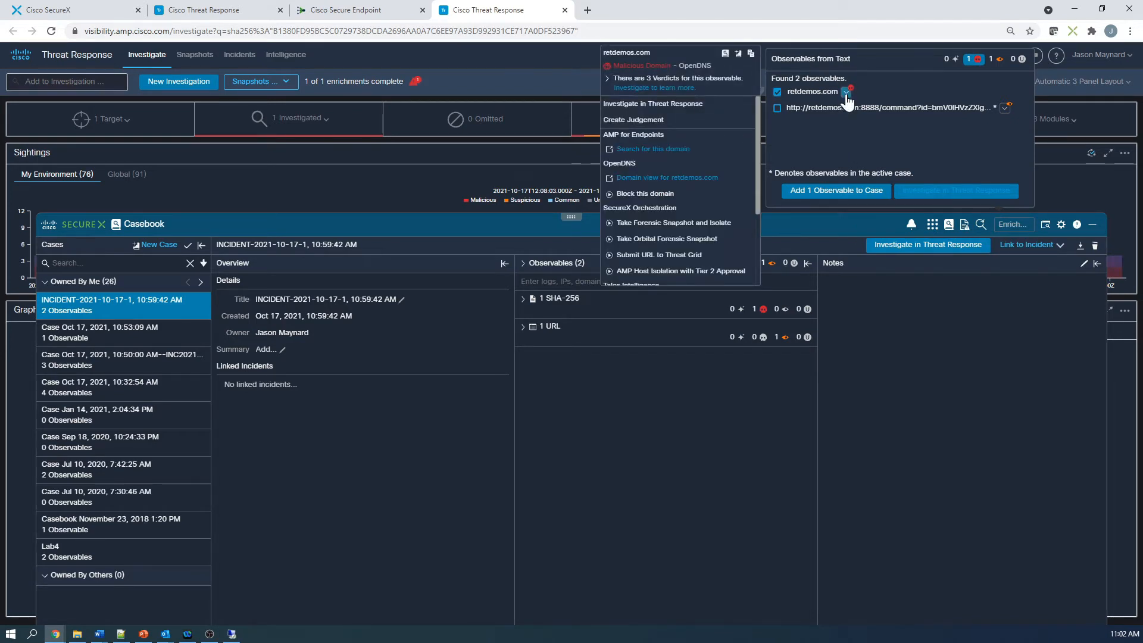
{"action": "left_click", "coordinate": [851, 98]}
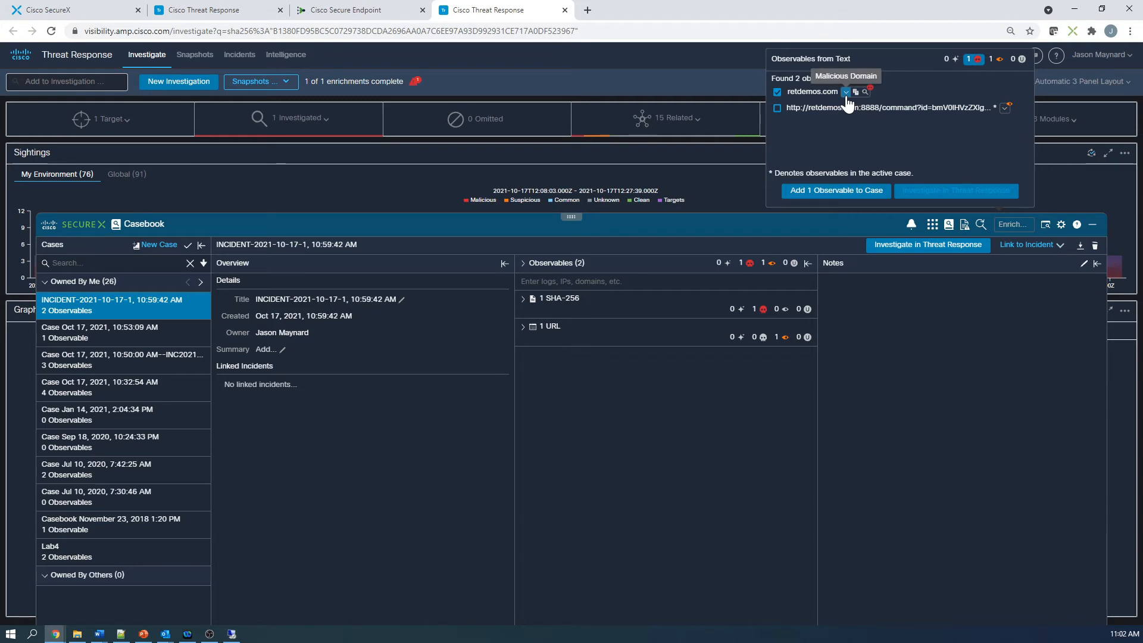
{"action": "left_click", "coordinate": [854, 193]}
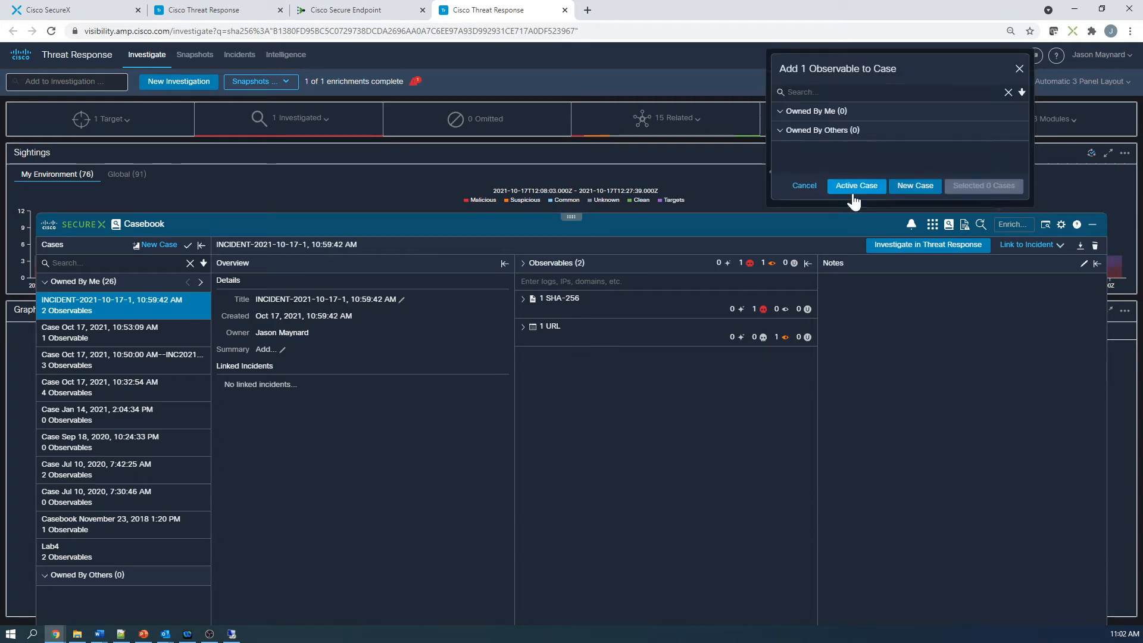
{"action": "left_click", "coordinate": [811, 131]}
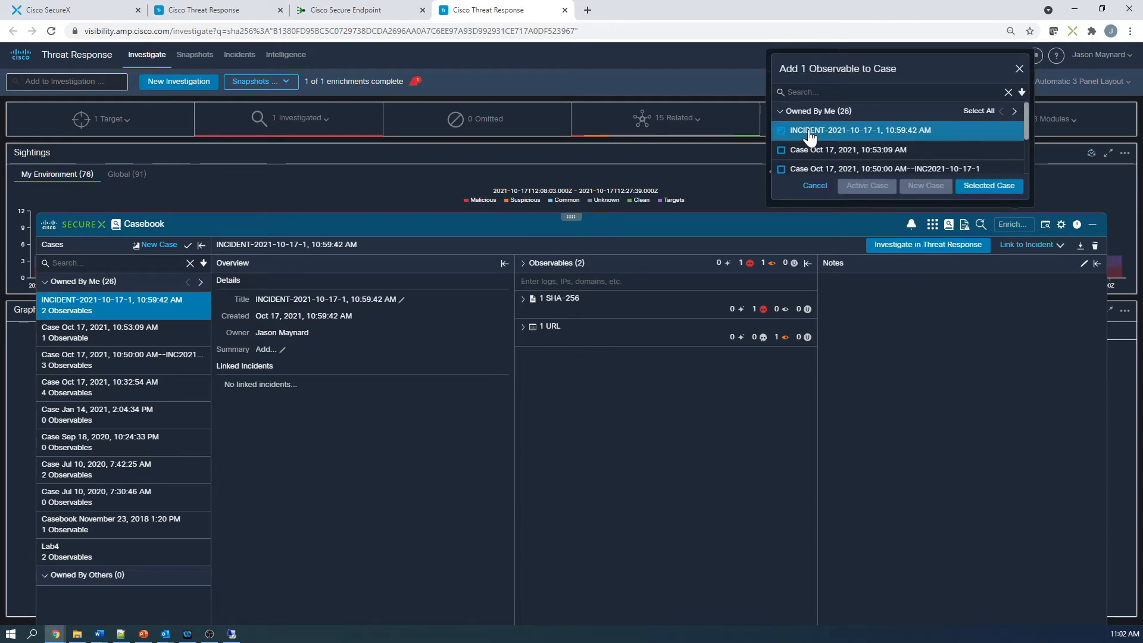
{"action": "left_click", "coordinate": [960, 187]}
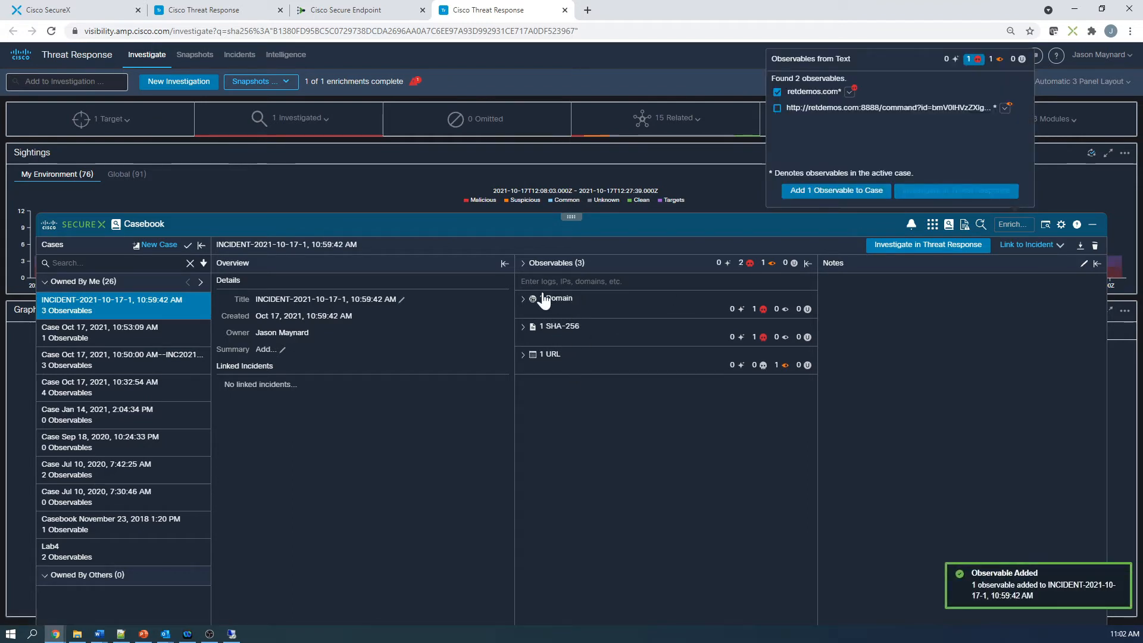
Expand the case's URL, SHA-256 and domain observable groups to review their entries.
{"action": "left_click", "coordinate": [524, 356]}
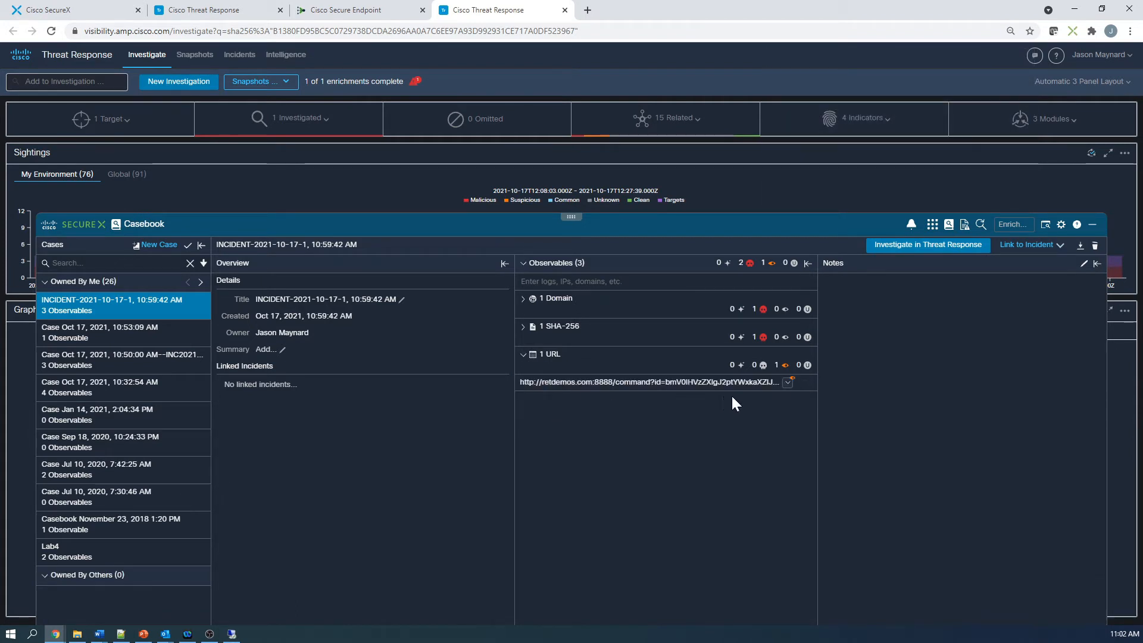
{"action": "left_click", "coordinate": [524, 356]}
{"action": "left_click", "coordinate": [524, 328]}
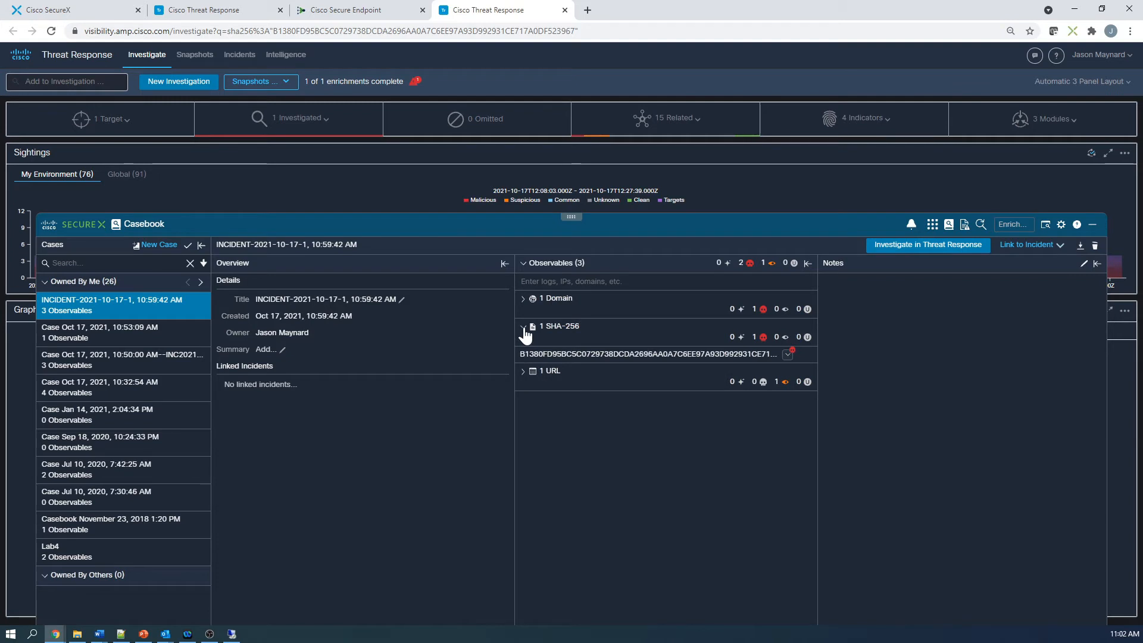
{"action": "left_click", "coordinate": [523, 300]}
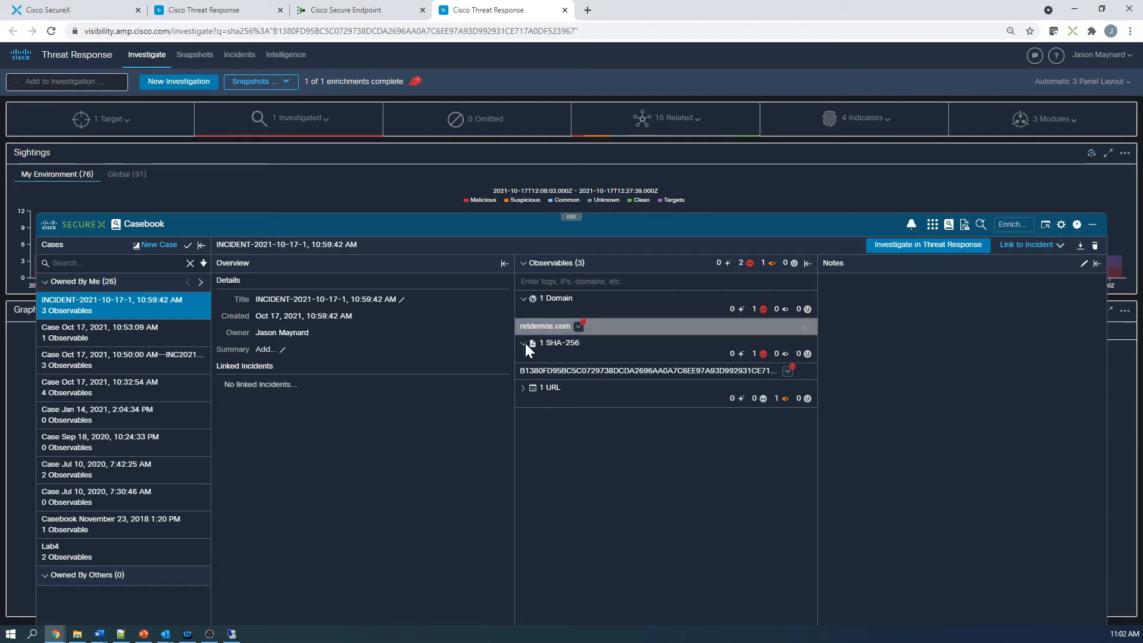
Start the case notes with "TimeX - Endpoint AMP detected and blocked sha256" followed by the case's copied SHA-256 hash.
{"action": "left_click", "coordinate": [1084, 265]}
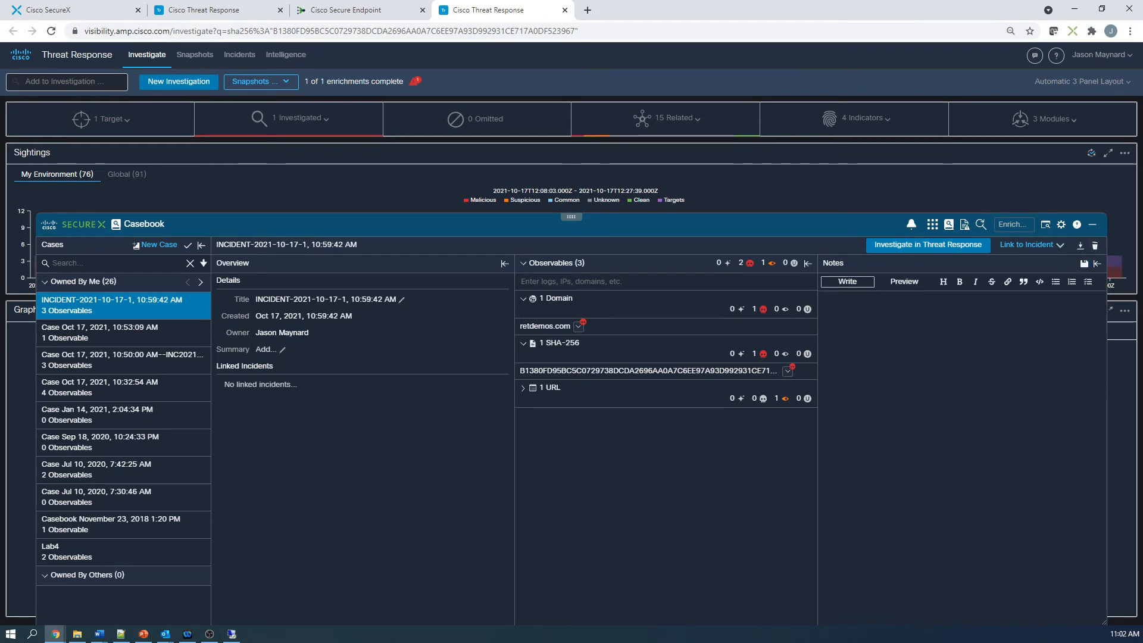
{"action": "type", "text": "TimeX - Endpoint AMP detected and blocked"}
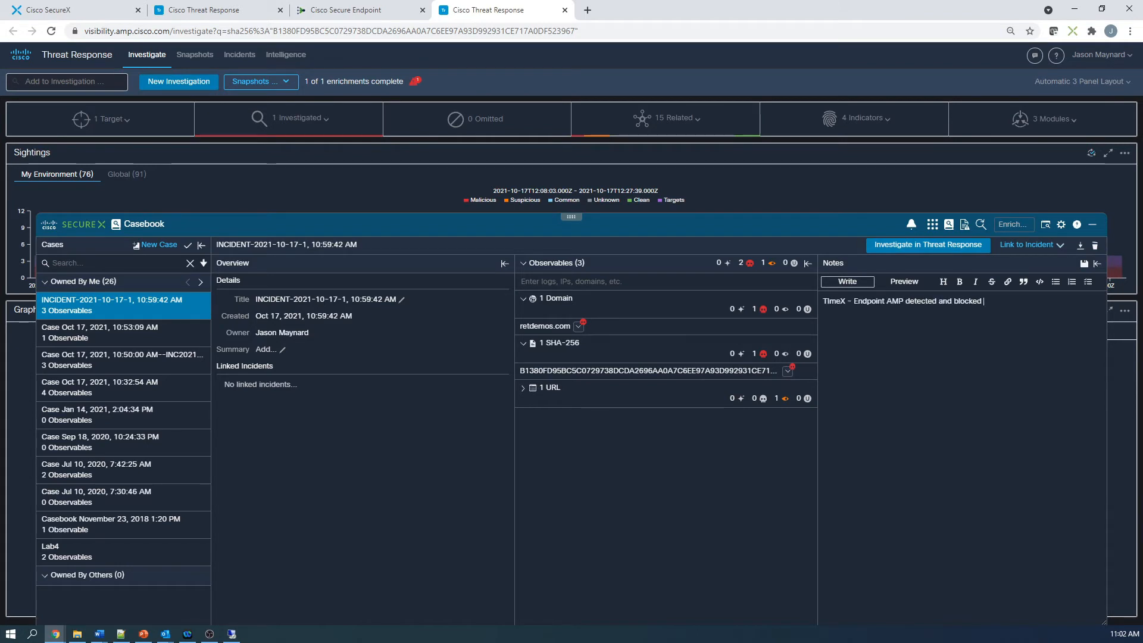
{"action": "type", "text": "sha256"}
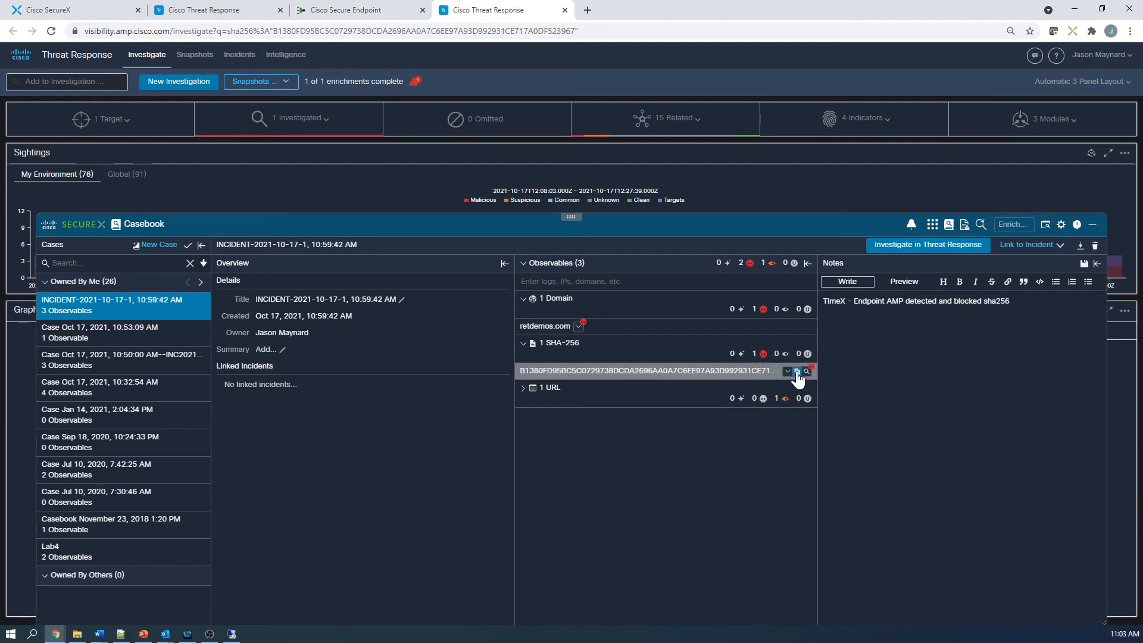
{"action": "left_click", "coordinate": [796, 371]}
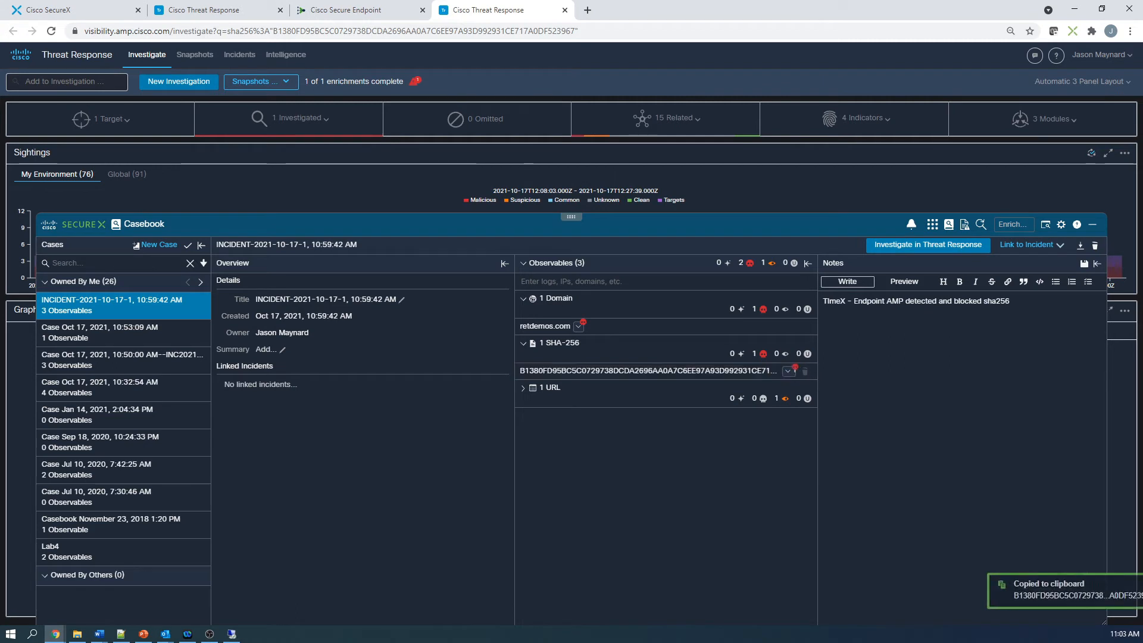
{"action": "key", "text": "ctrl+v"}
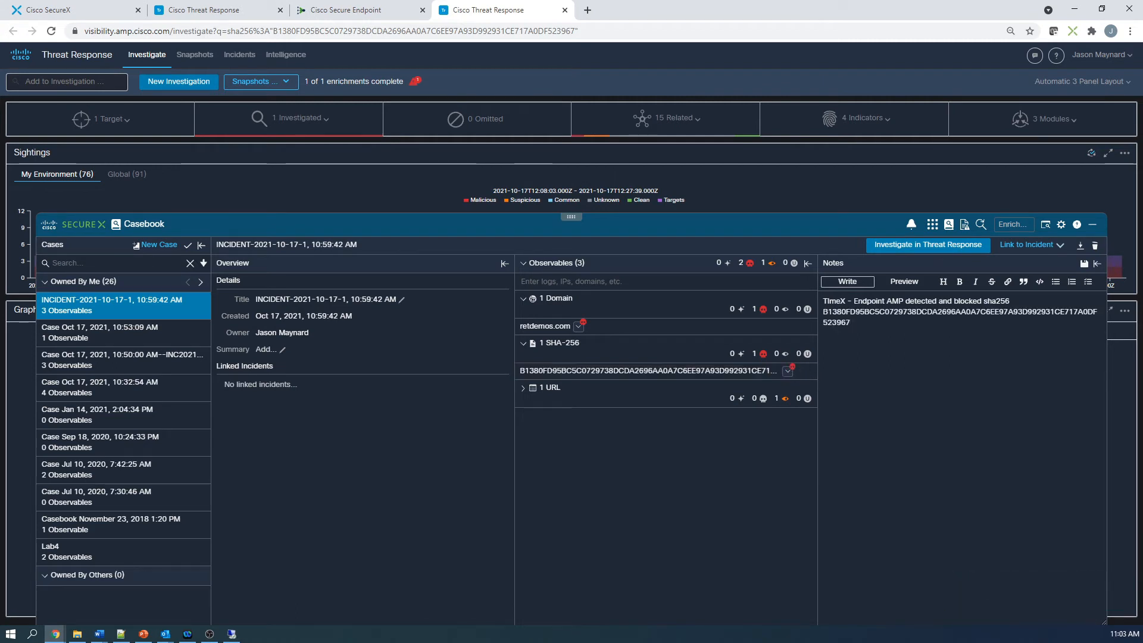
Add a separate note paragraph: "TimeY - investigated in Threat Response and picked up domains and URLs and added to the case.".
{"action": "key", "text": "Return"}
{"action": "key", "text": "Return"}
{"action": "type", "text": "TimeY - investigated in Threat Response and picked up domains and URLs and added to the case."}
Append the copied retdemos.com domain, "and", and the copied command URL to the TimeY note, and save the notes.
{"action": "left_click", "coordinate": [578, 326]}
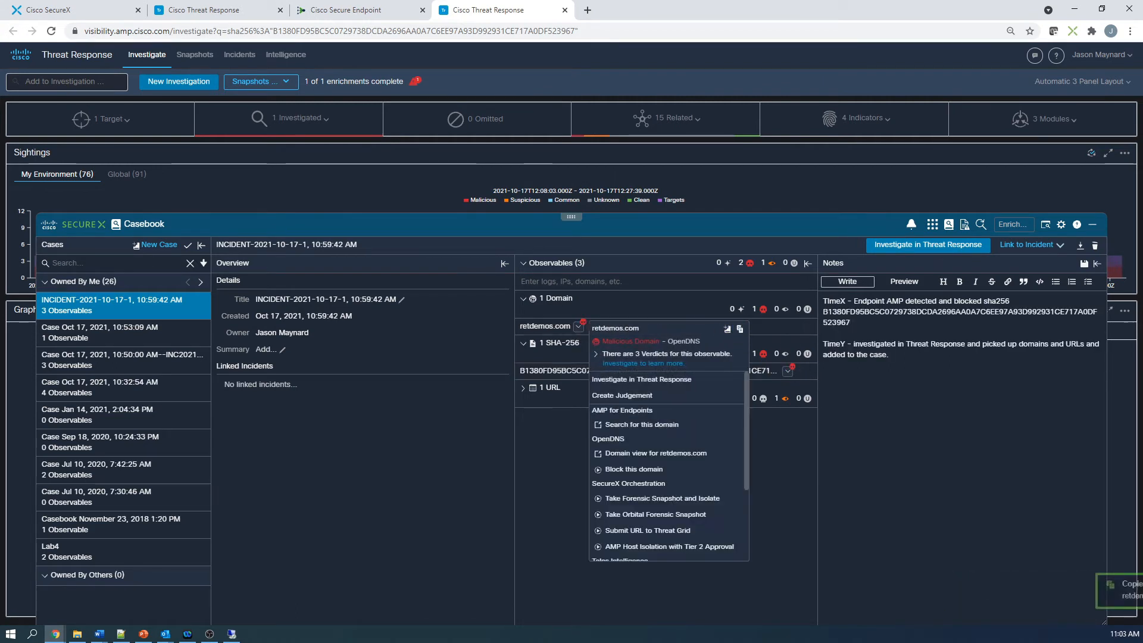
{"action": "left_click", "coordinate": [734, 329]}
{"action": "key", "text": "ctrl+v"}
{"action": "type", "text": "a"}
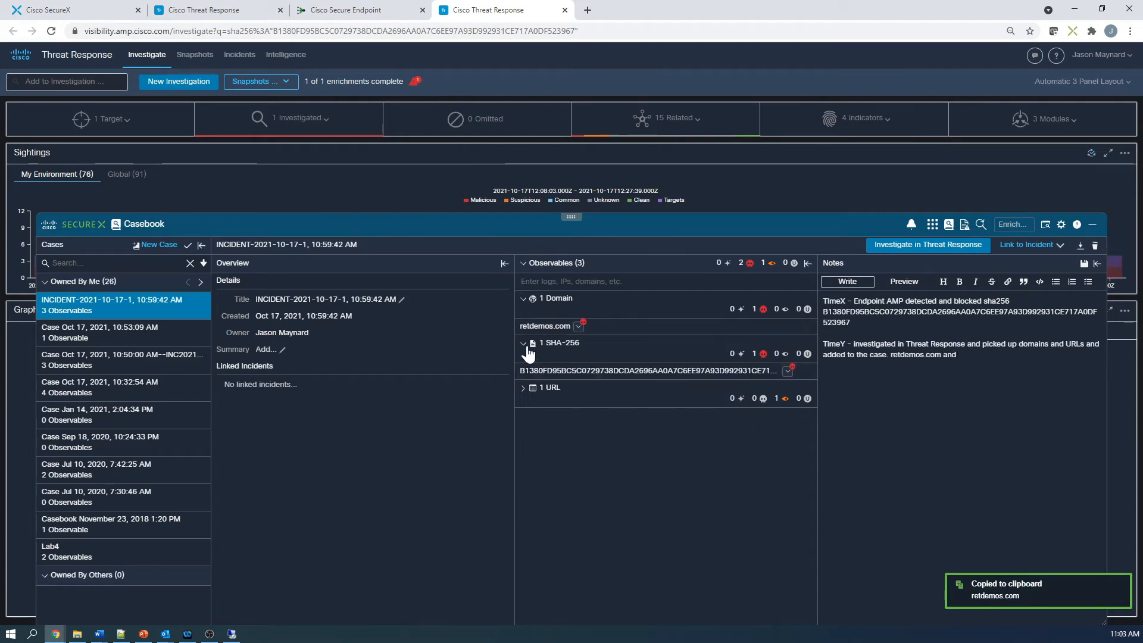
{"action": "left_click", "coordinate": [522, 396]}
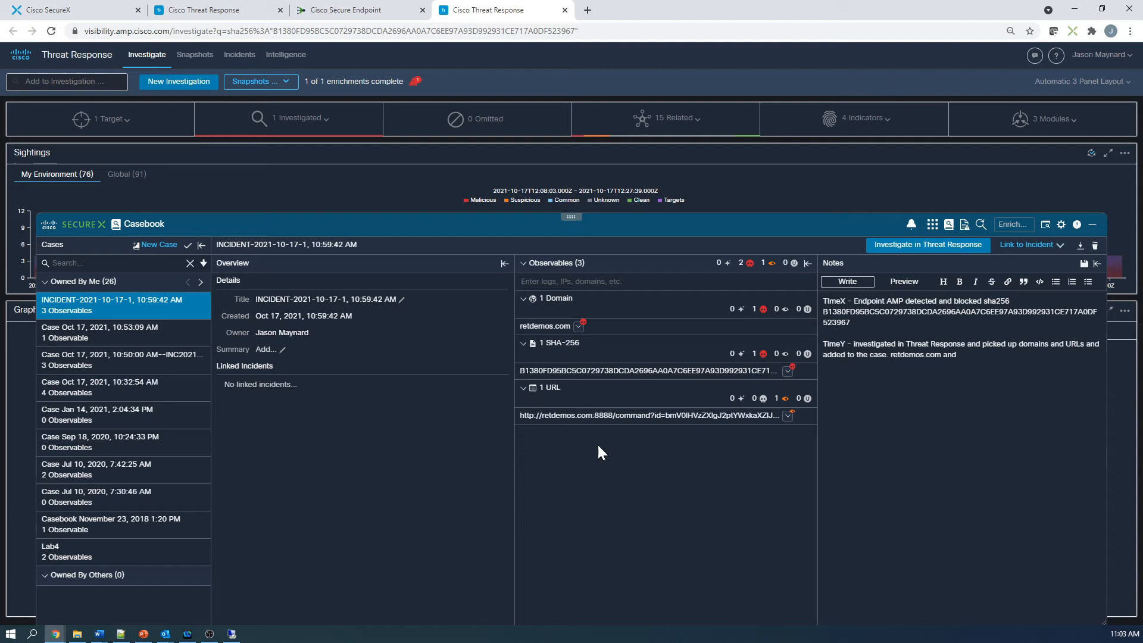
{"action": "left_click", "coordinate": [797, 417]}
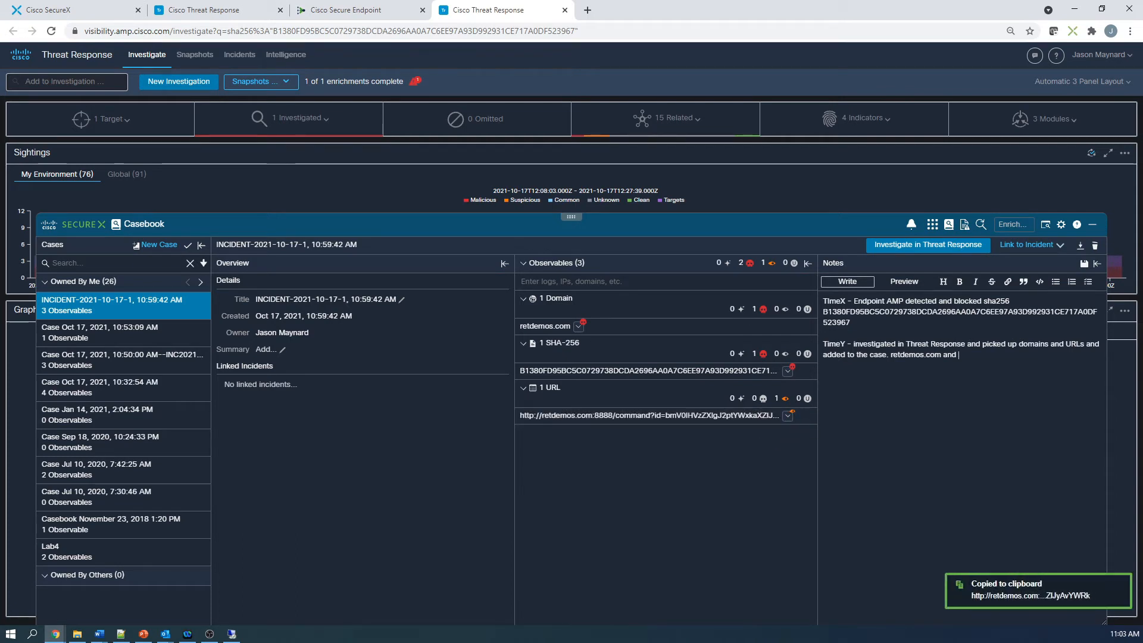
{"action": "key", "text": "ctrl+v"}
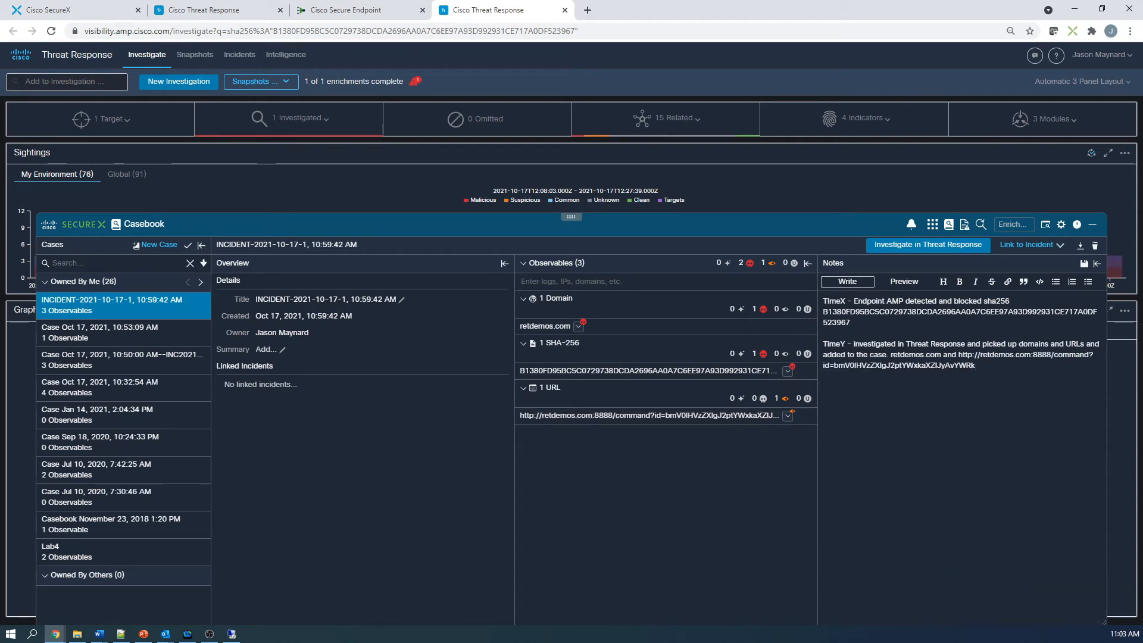
{"action": "left_click", "coordinate": [1083, 263]}
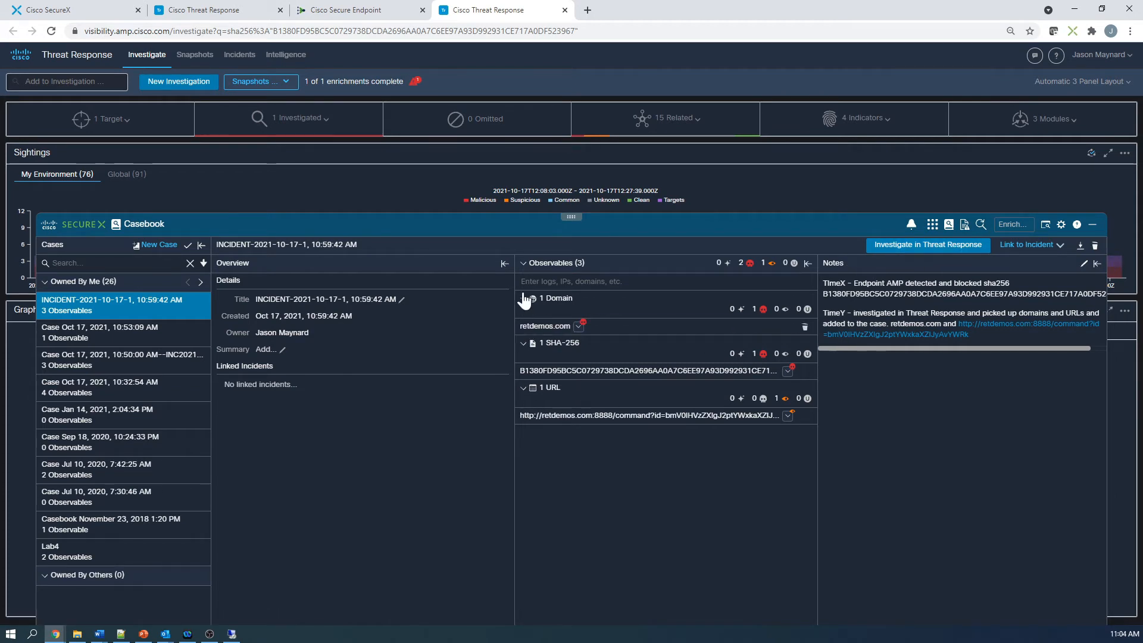
Investigate the case's observables in Threat Response and spread out the IP, suspicious URL and malicious SHA-256 nodes in the maximized graph.
{"action": "left_click", "coordinate": [920, 257]}
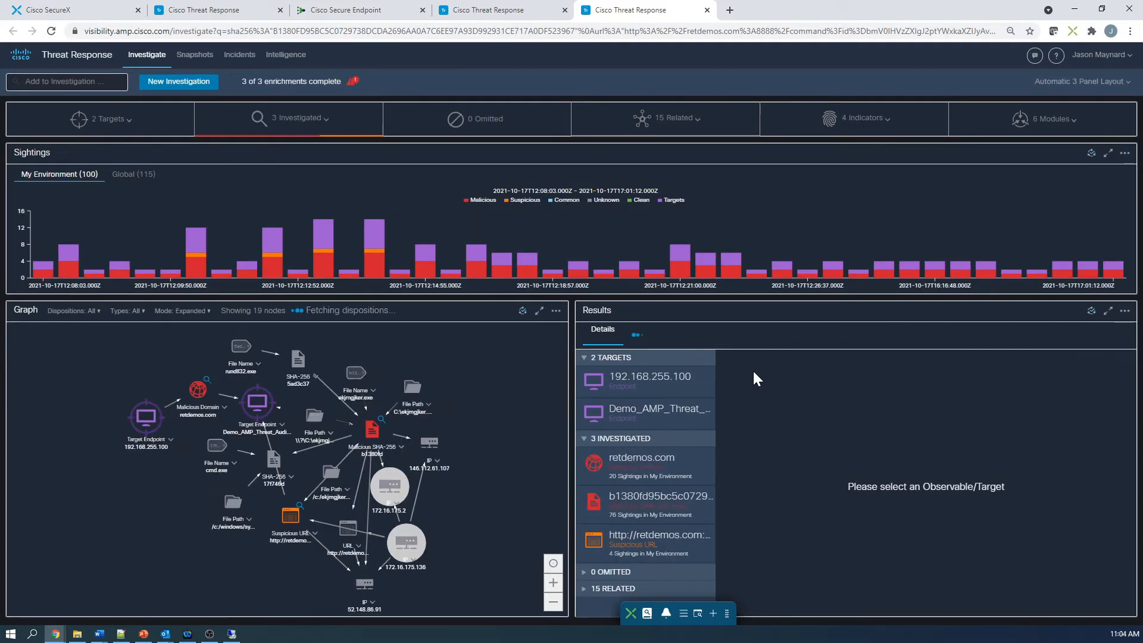
{"action": "left_click", "coordinate": [540, 311]}
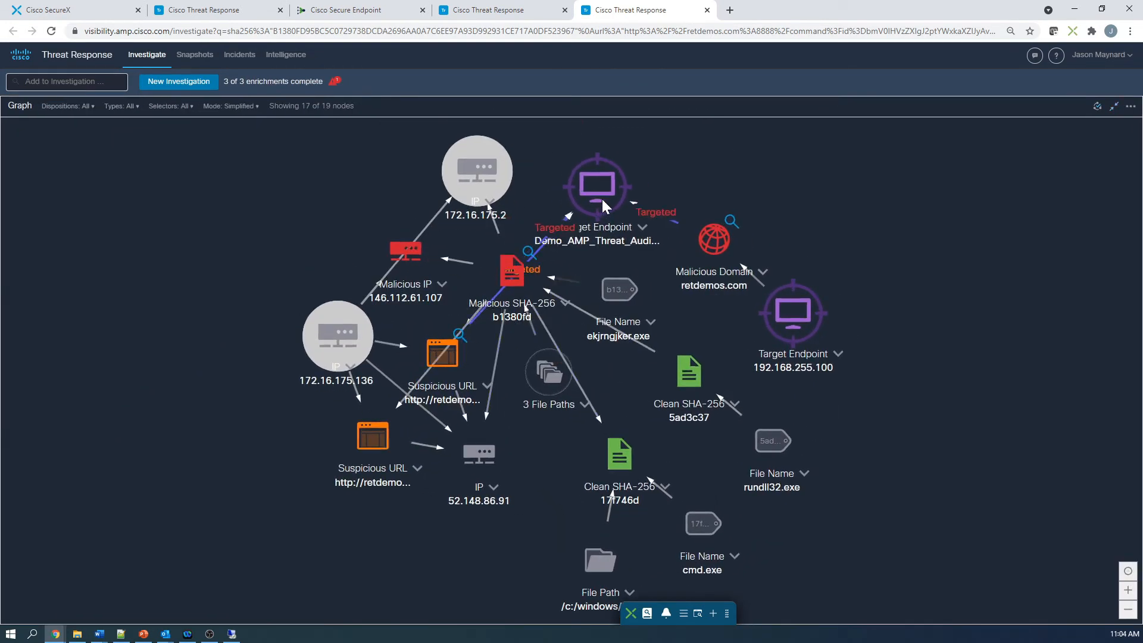
{"action": "left_click_drag", "start_coordinate": [320, 333], "coordinate": [266, 357]}
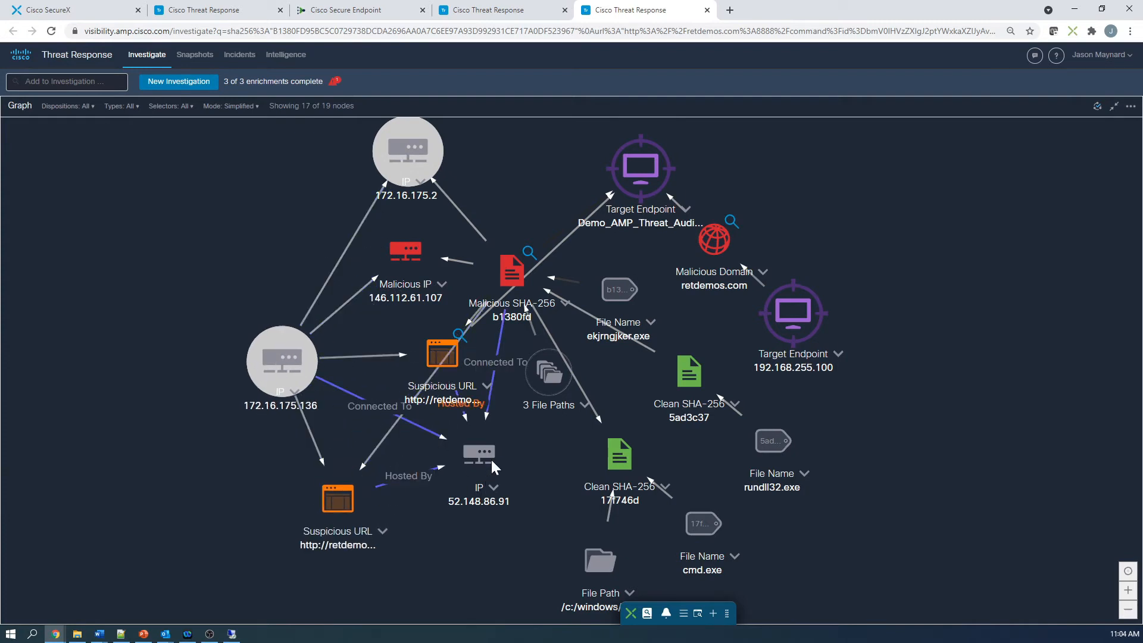
{"action": "left_click_drag", "start_coordinate": [491, 458], "coordinate": [522, 523]}
{"action": "left_click_drag", "start_coordinate": [427, 347], "coordinate": [384, 349]}
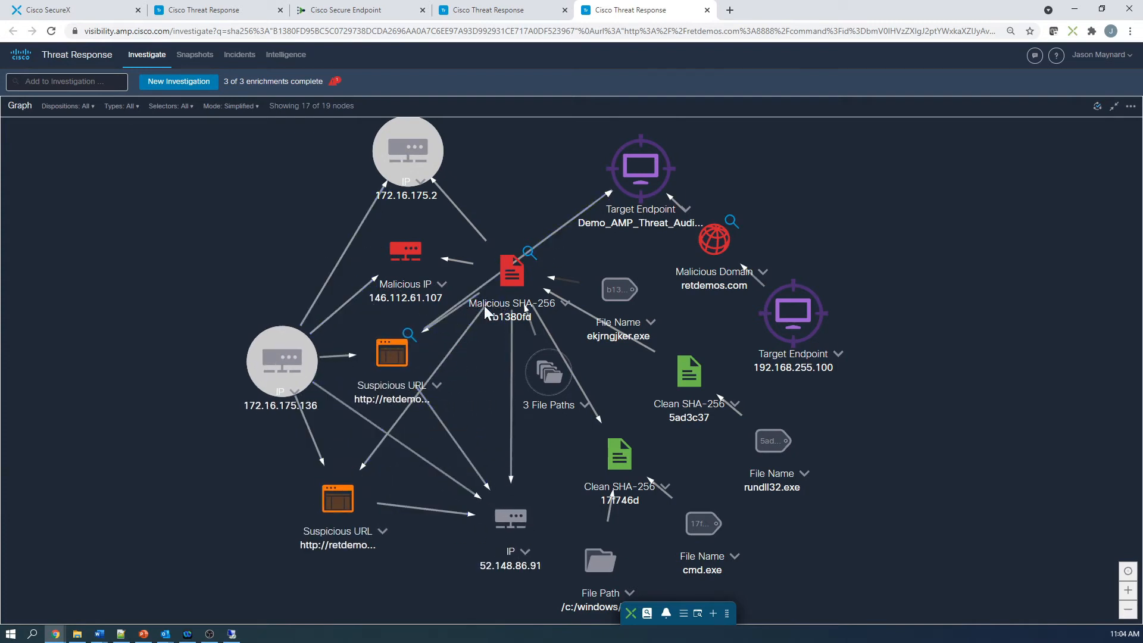
{"action": "left_click_drag", "start_coordinate": [511, 271], "coordinate": [522, 368]}
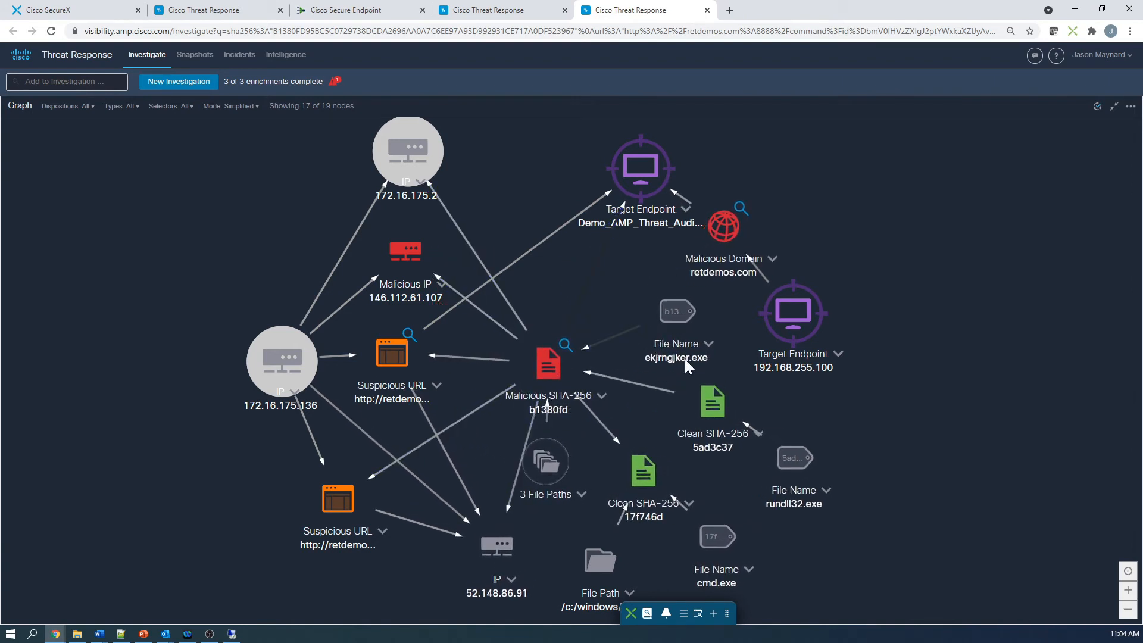
Spread out the two Clean SHA-256 nodes and the 192.168.255.100 target endpoint in the graph to separate their connections.
{"action": "left_click_drag", "start_coordinate": [722, 414], "coordinate": [758, 423]}
{"action": "left_click_drag", "start_coordinate": [649, 493], "coordinate": [666, 494]}
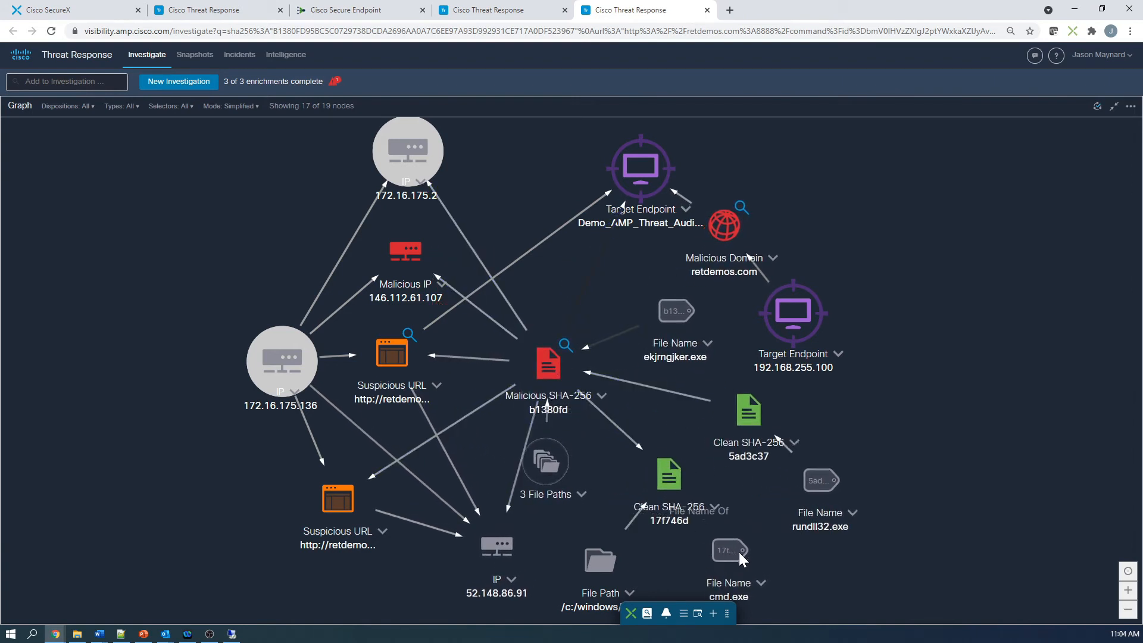
{"action": "left_click_drag", "start_coordinate": [819, 325], "coordinate": [876, 305]}
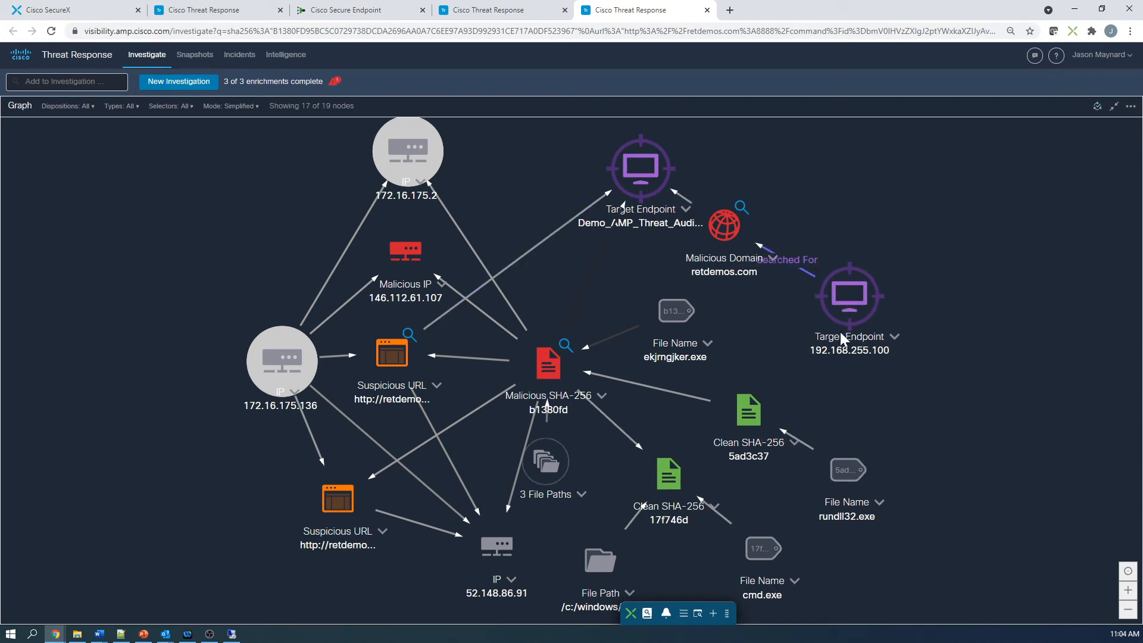
Run the Take Forensic Snapshot and Isolate workflow on the DESKTOP-L3TM7HT identity label of target endpoint 192.168.255.100.
{"action": "left_click", "coordinate": [894, 336]}
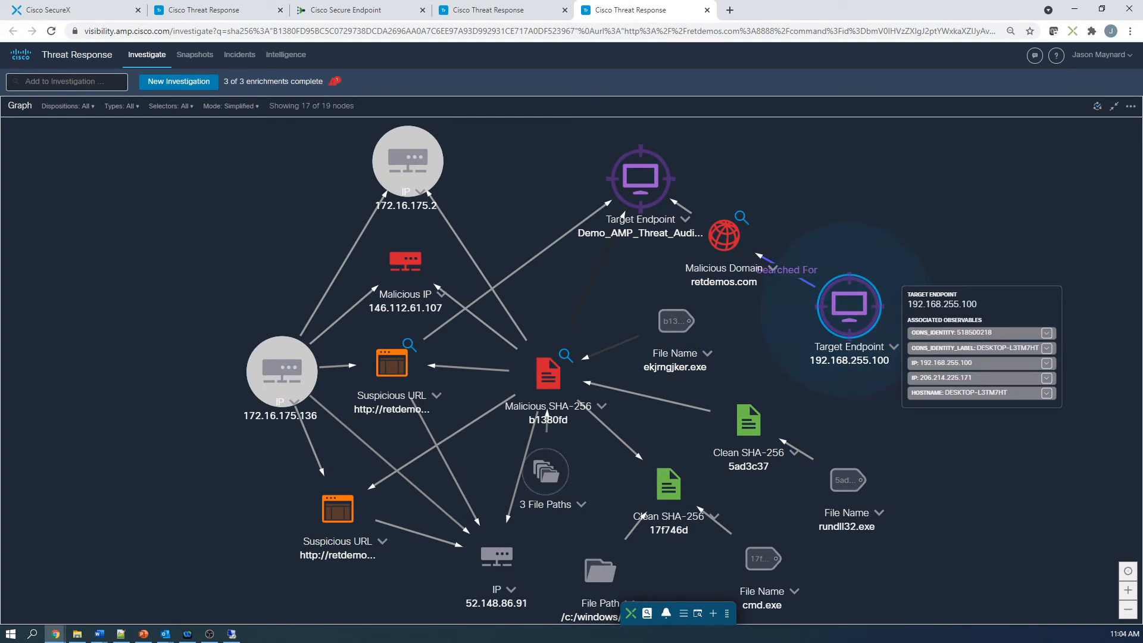
{"action": "left_click", "coordinate": [1047, 349]}
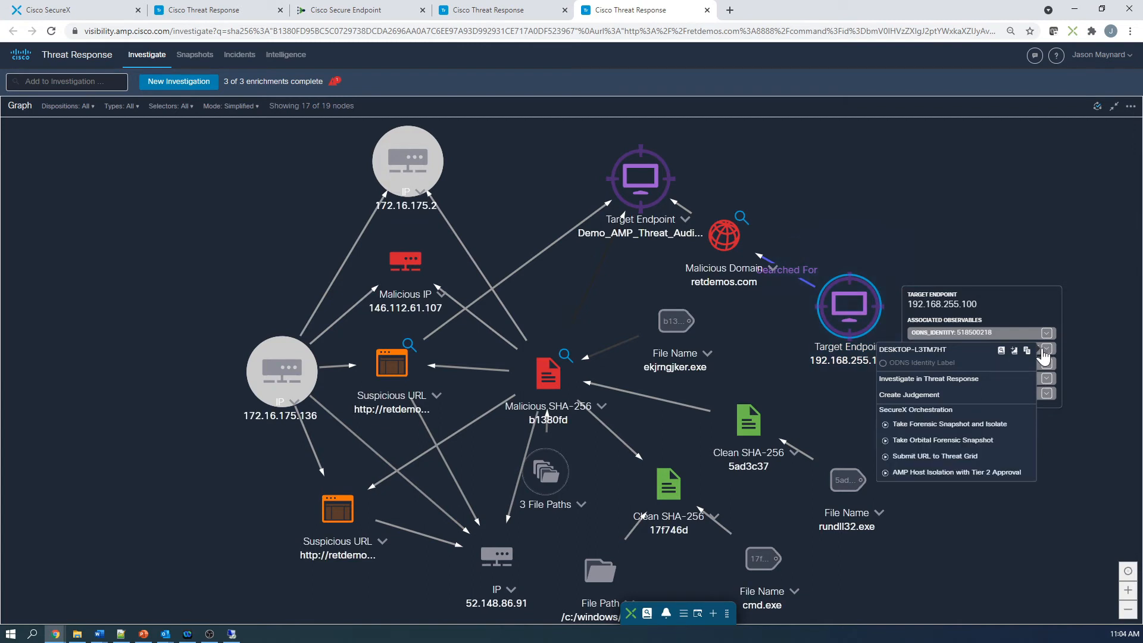
{"action": "left_click", "coordinate": [960, 431]}
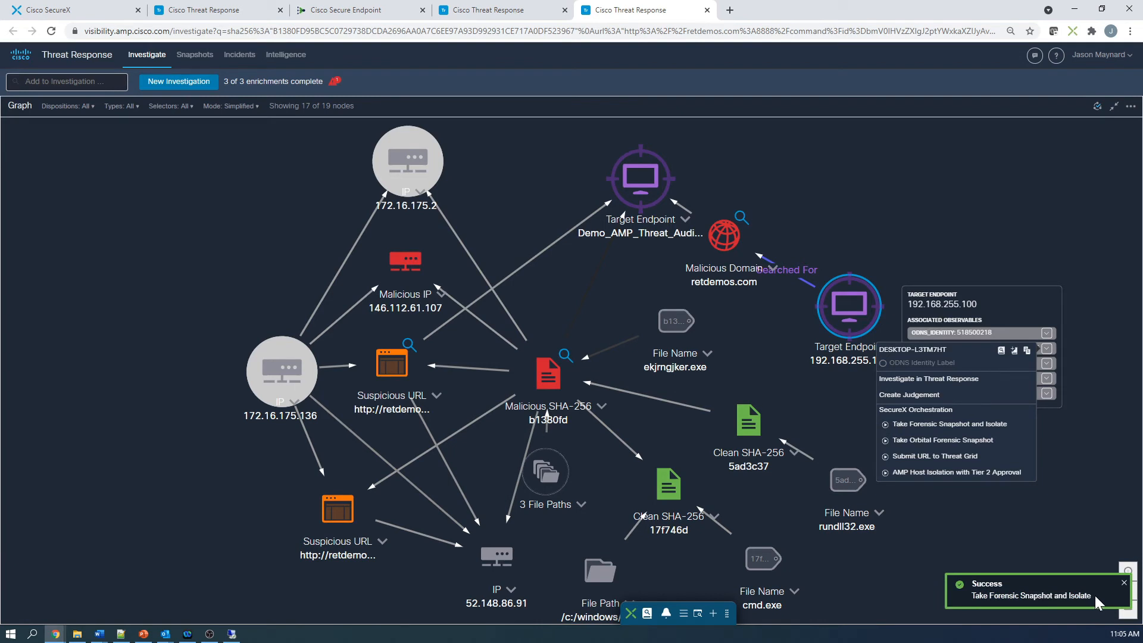
{"action": "left_click", "coordinate": [103, 203]}
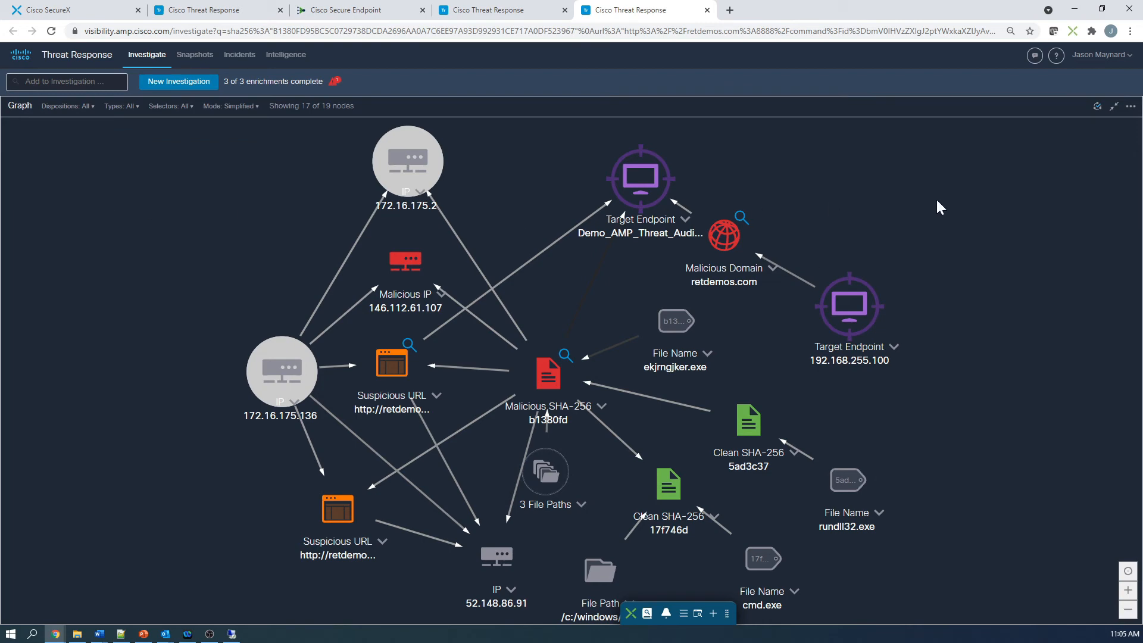
Restore the graph to the normal layout and prepare an investigation snapshot named INCIDENT-XYZ.
{"action": "left_click", "coordinate": [1113, 107]}
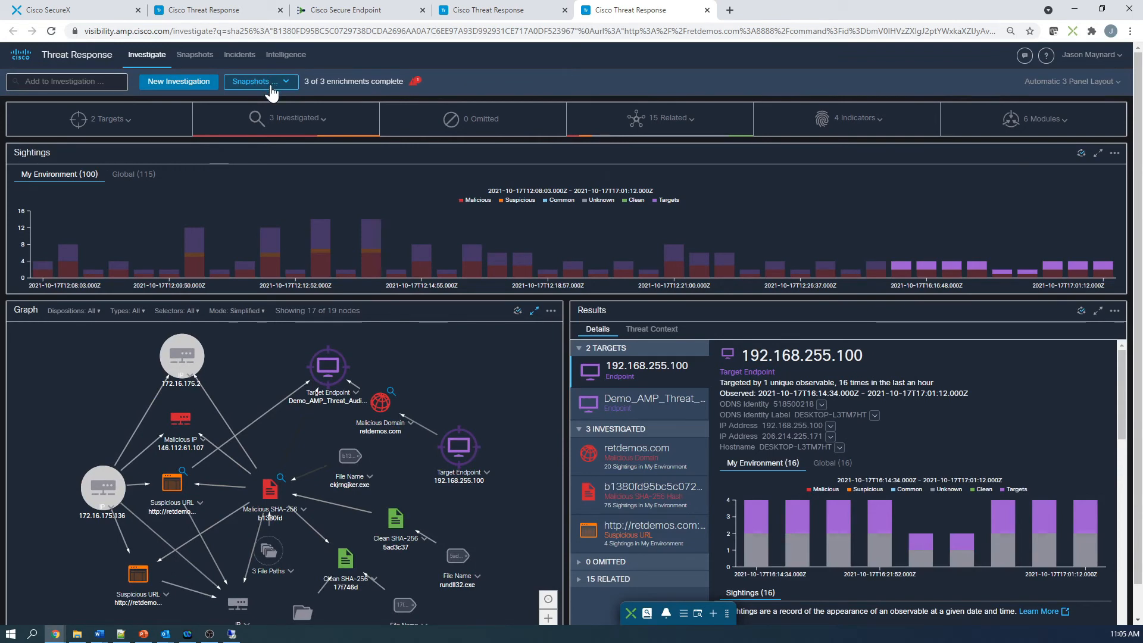
{"action": "left_click", "coordinate": [271, 88]}
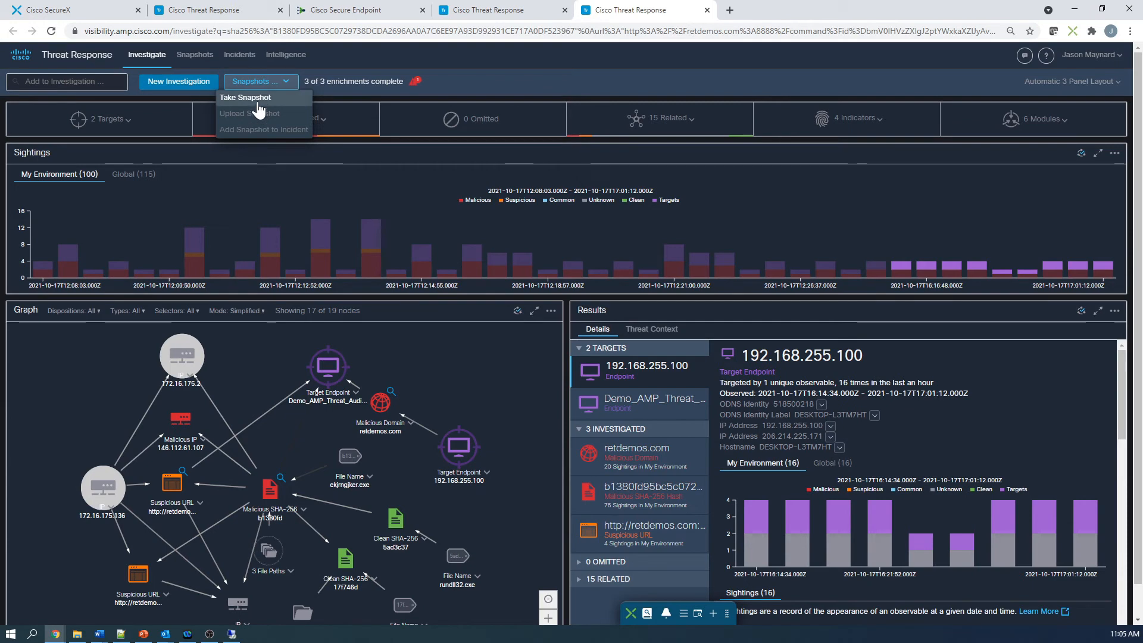
{"action": "left_click", "coordinate": [257, 101]}
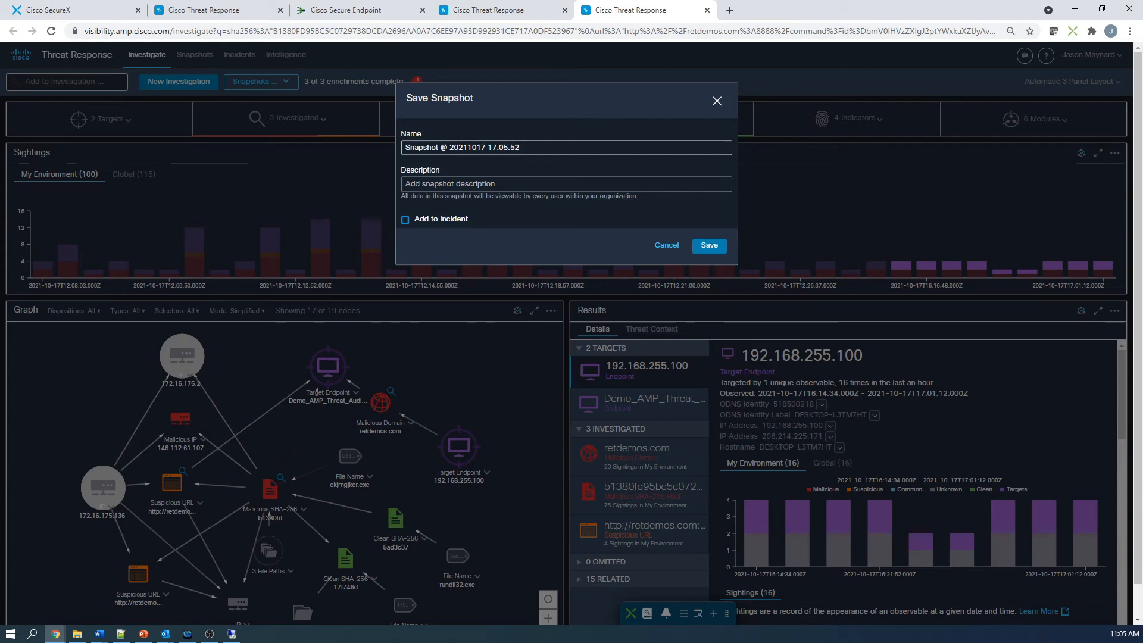
{"action": "key", "text": "ctrl+a"}
{"action": "type", "text": "INCI"}
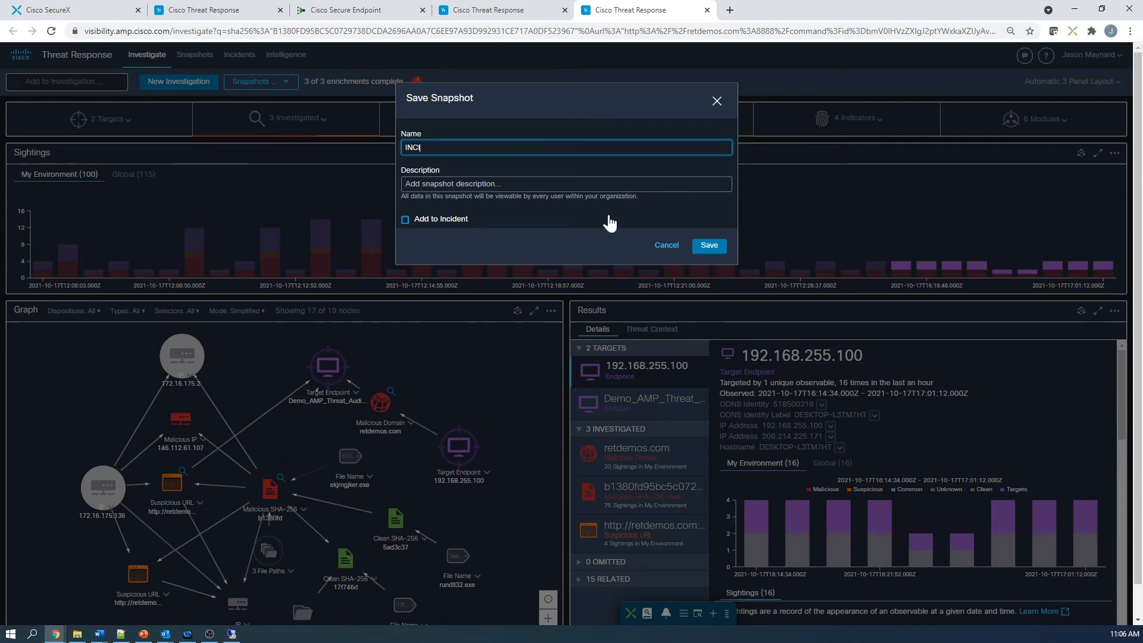
{"action": "type", "text": "DENT-XYZ"}
{"action": "left_click", "coordinate": [719, 250]}
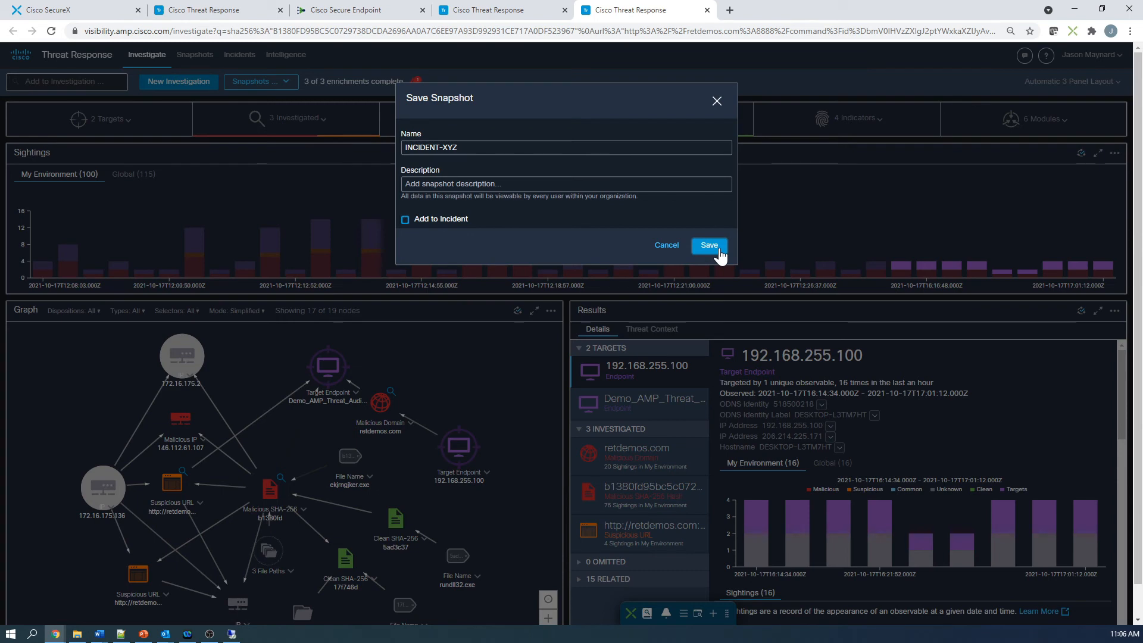
Examine the Add to Incident options for existing and new incidents, and turn the option off again.
{"action": "left_click", "coordinate": [430, 219]}
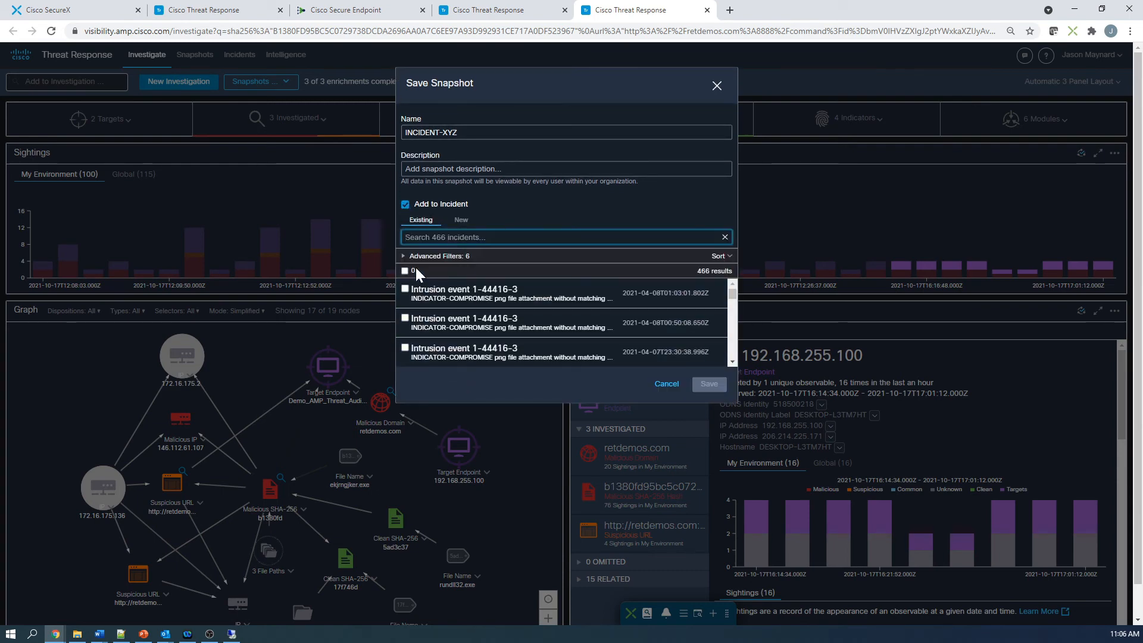
{"action": "left_click", "coordinate": [462, 221]}
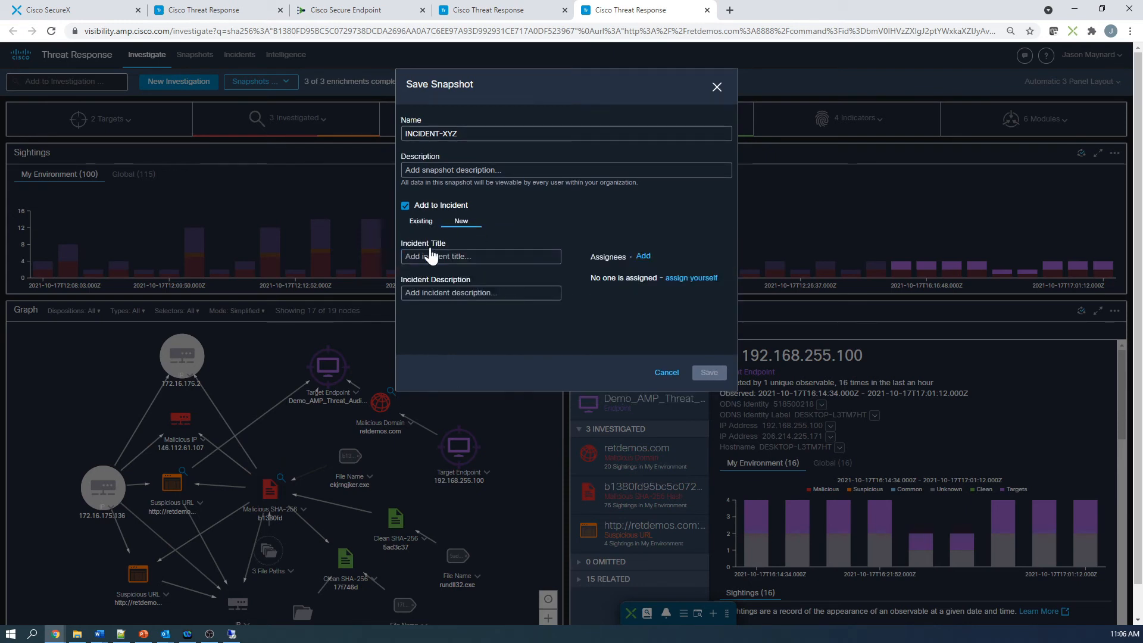
{"action": "left_click", "coordinate": [423, 222]}
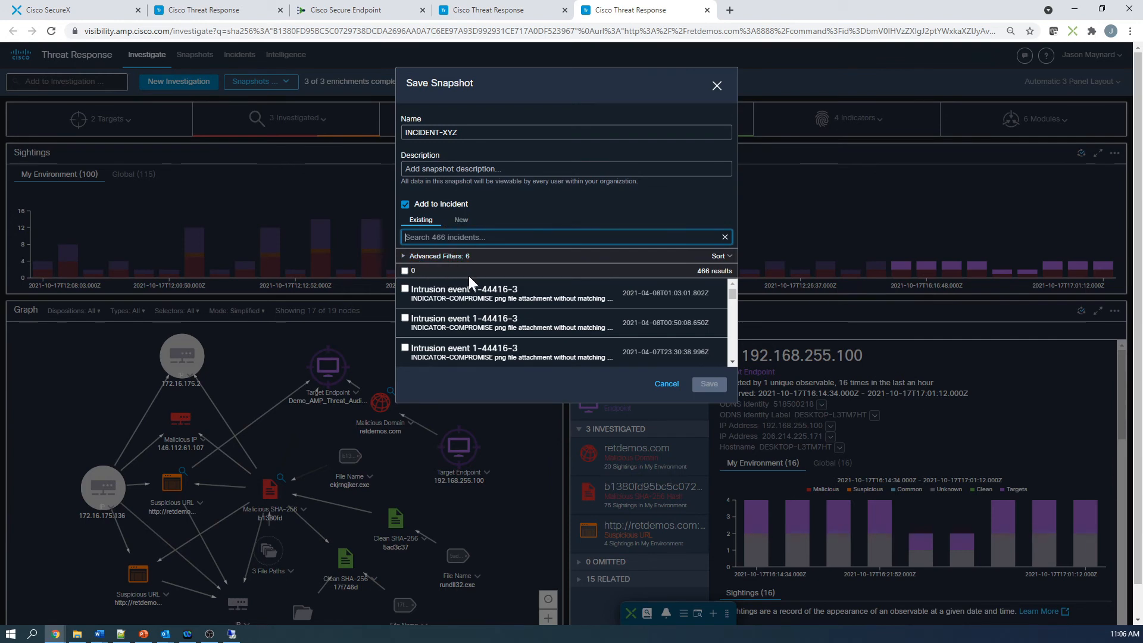
{"action": "scroll", "coordinate": [666, 327], "scroll_direction": "down", "scroll_amount": 5}
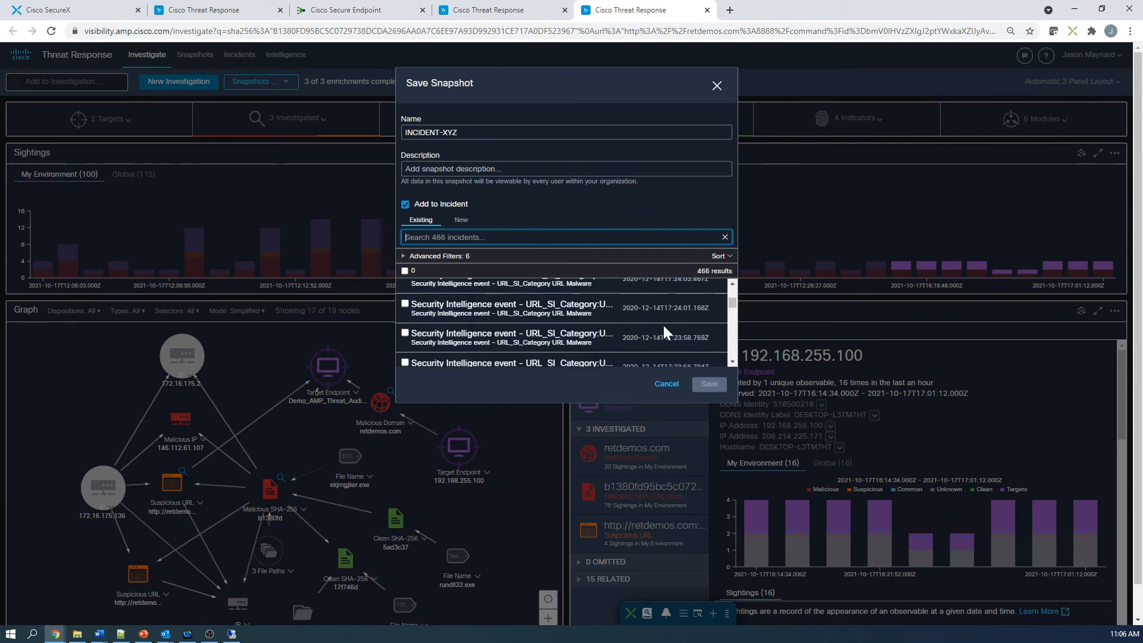
{"action": "scroll", "coordinate": [665, 331], "scroll_direction": "up", "scroll_amount": 5}
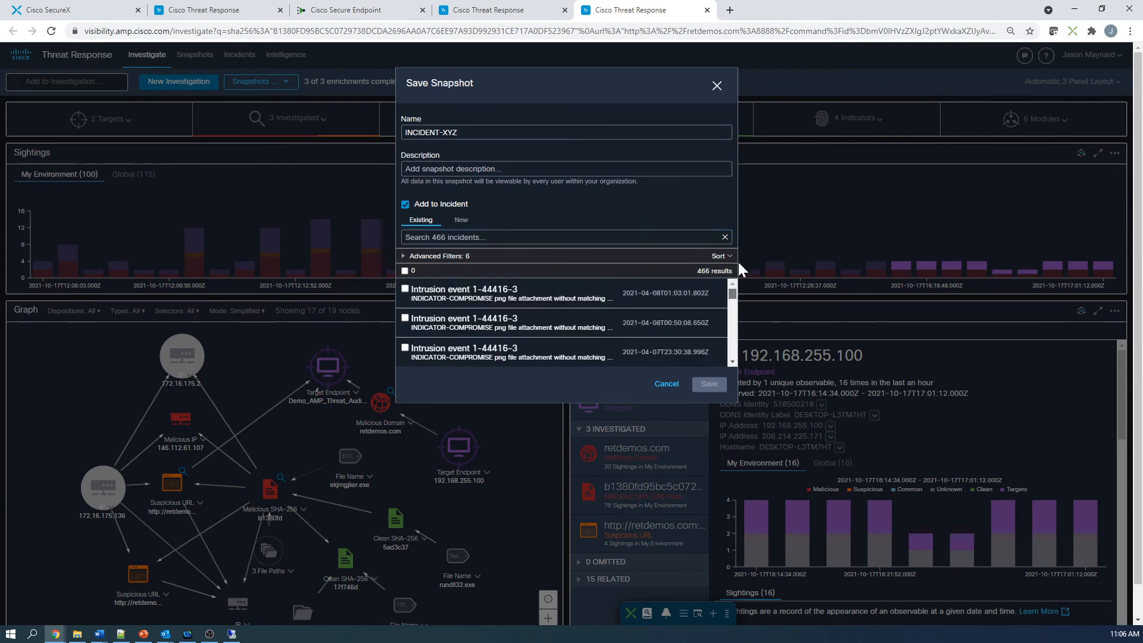
{"action": "left_click", "coordinate": [405, 205]}
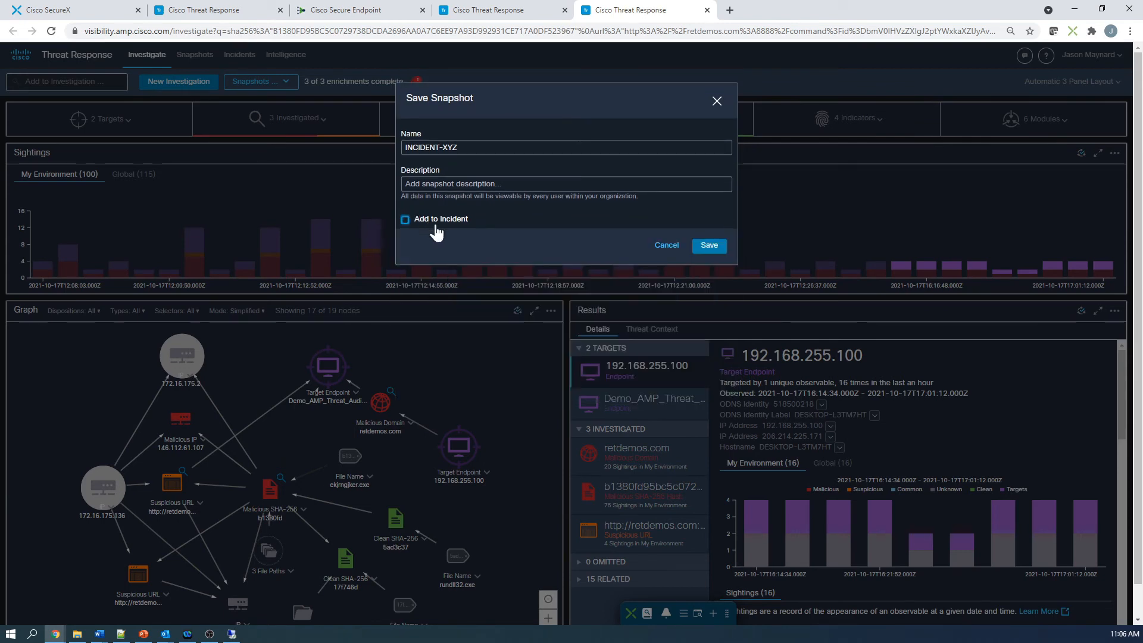
Save the snapshot without an incident, and open INCIDENT-XYZ from the list of saved snapshots.
{"action": "left_click", "coordinate": [712, 253]}
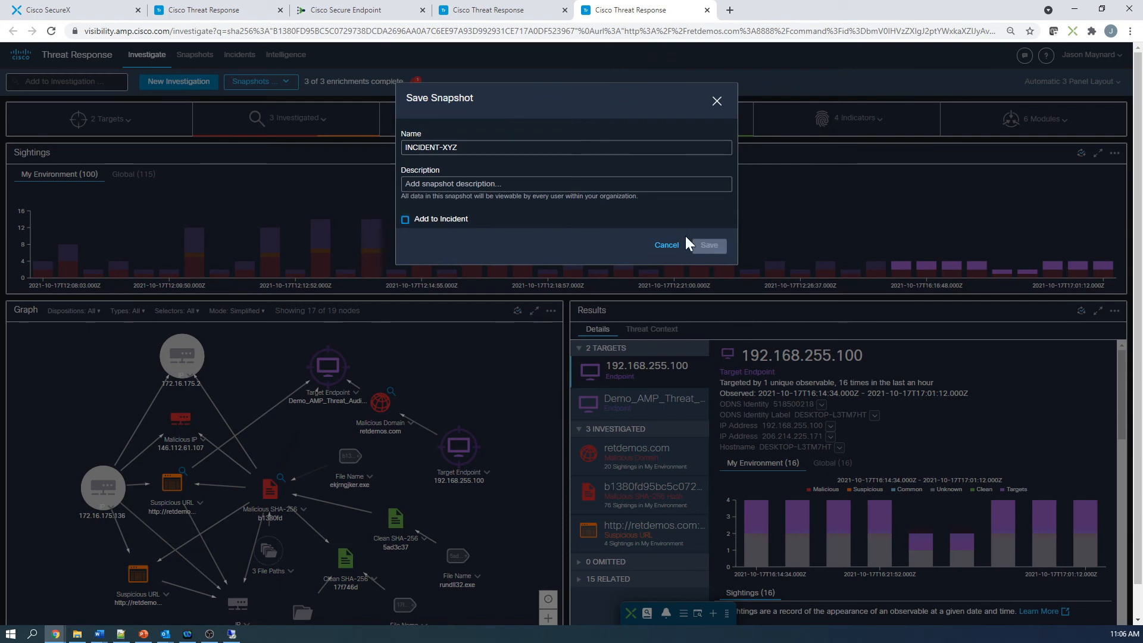
{"action": "left_click", "coordinate": [707, 247]}
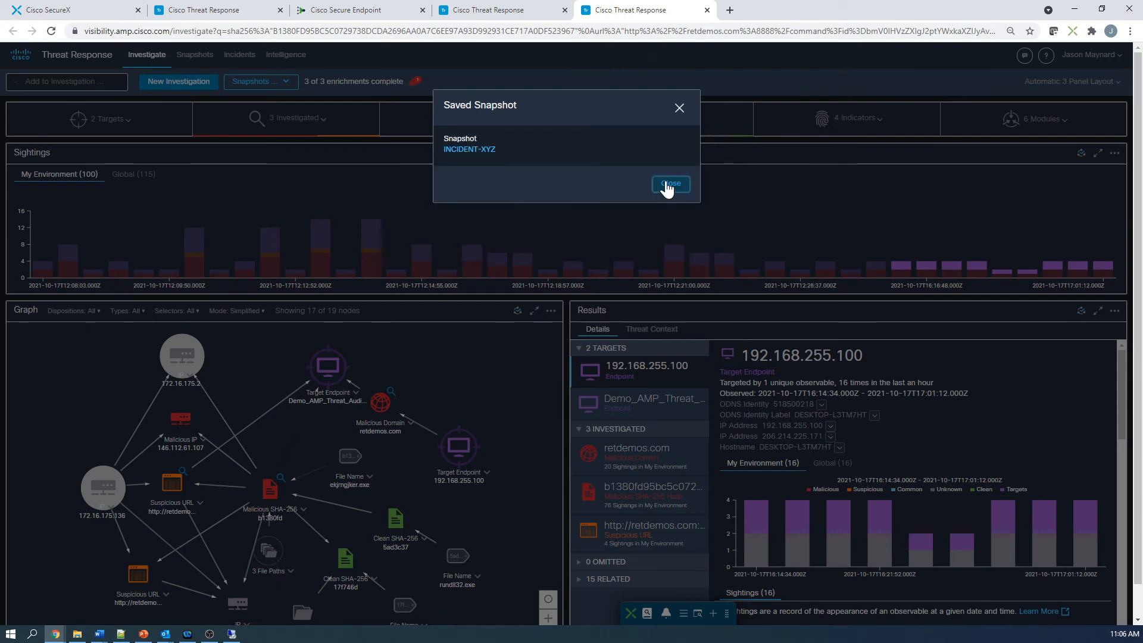
{"action": "left_click", "coordinate": [671, 184]}
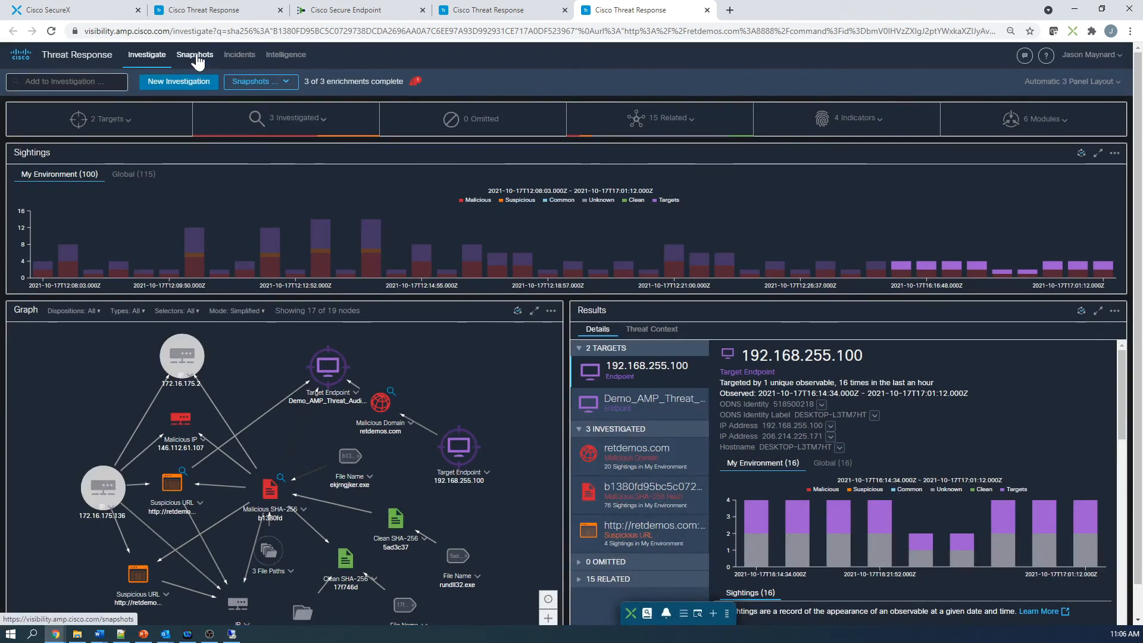
{"action": "left_click", "coordinate": [196, 56]}
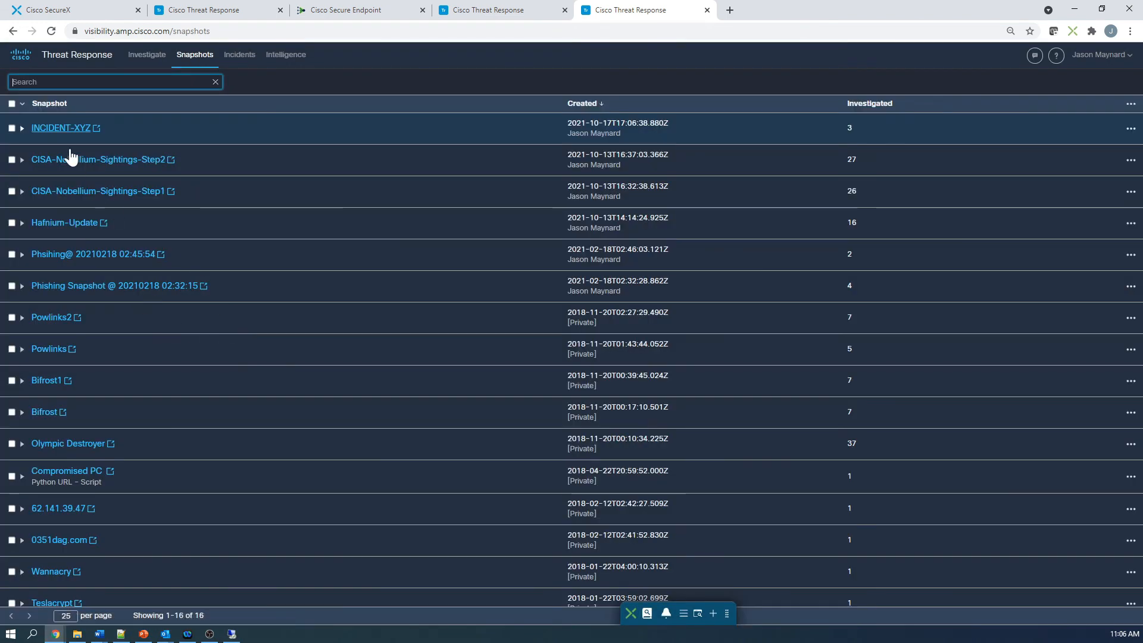
{"action": "left_click", "coordinate": [58, 129]}
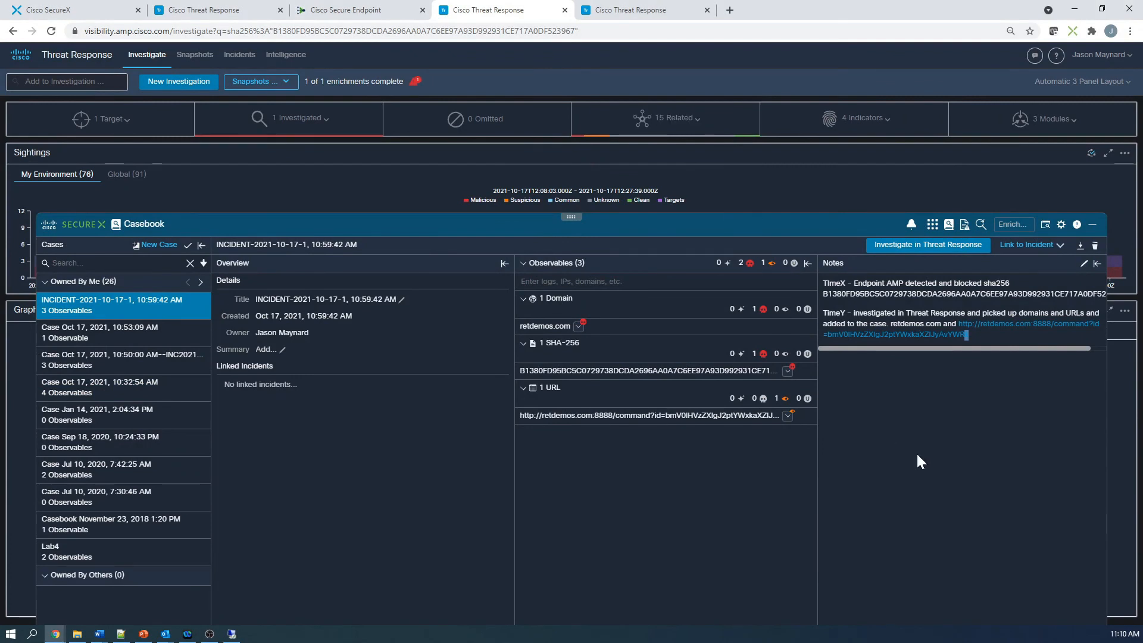
Add and save a "TimeZ" case note recording host isolation, the forensic snapshot, "Host = NAME", device reimaging and continued analysis of secure endpoint's forensic data.
{"action": "left_click", "coordinate": [1084, 263]}
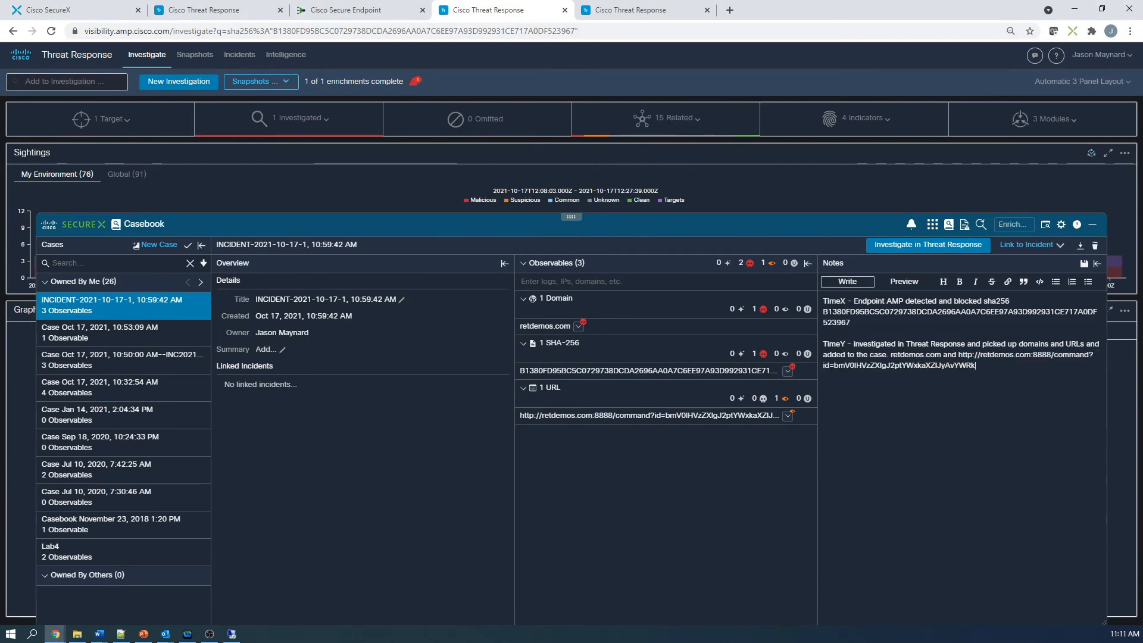
{"action": "type", "text": "TimeZ - isolated the host and took a forensic snapshot. Host = NAME, and the team is now reimaging the device while we conitinue to analyze the forensic data captured by secure endpoint"}
{"action": "key", "text": "Return"}
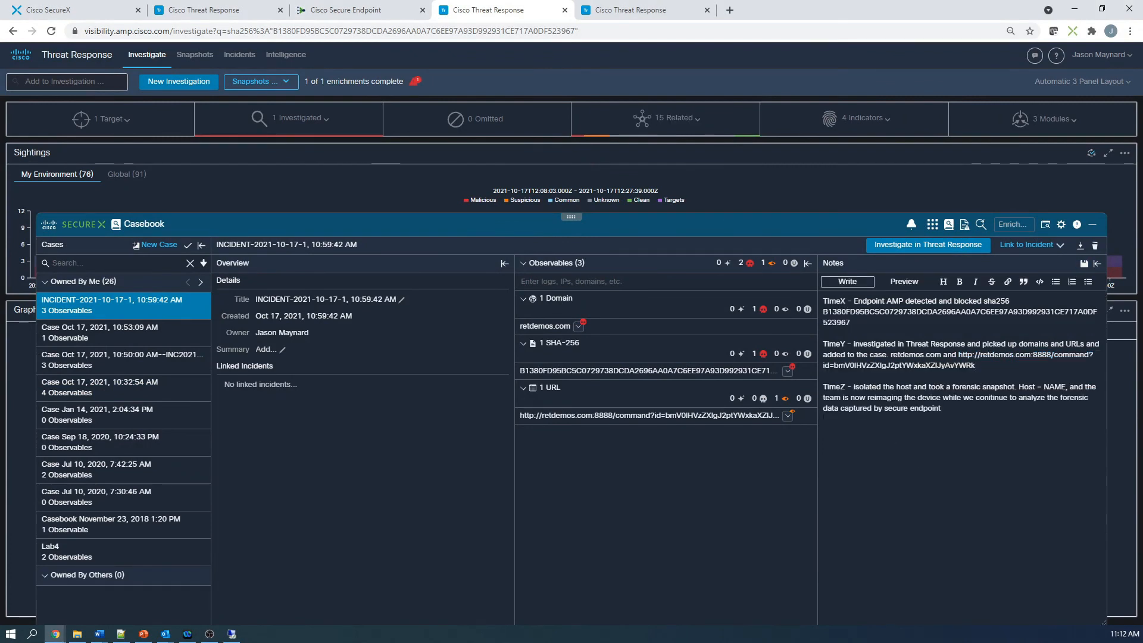
{"action": "left_click", "coordinate": [1083, 263]}
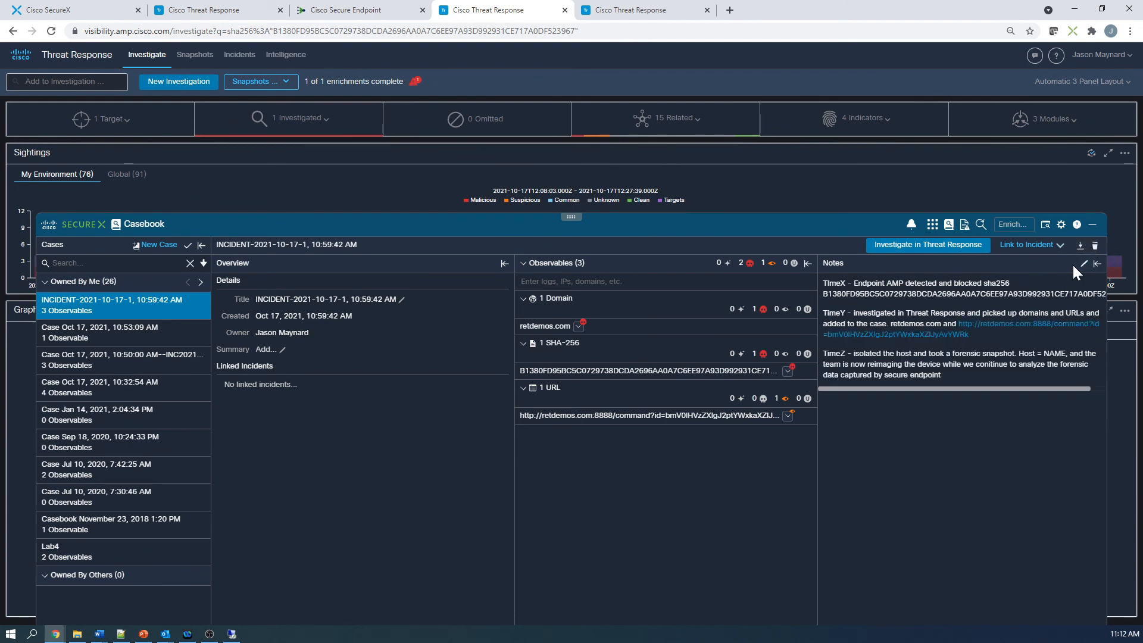